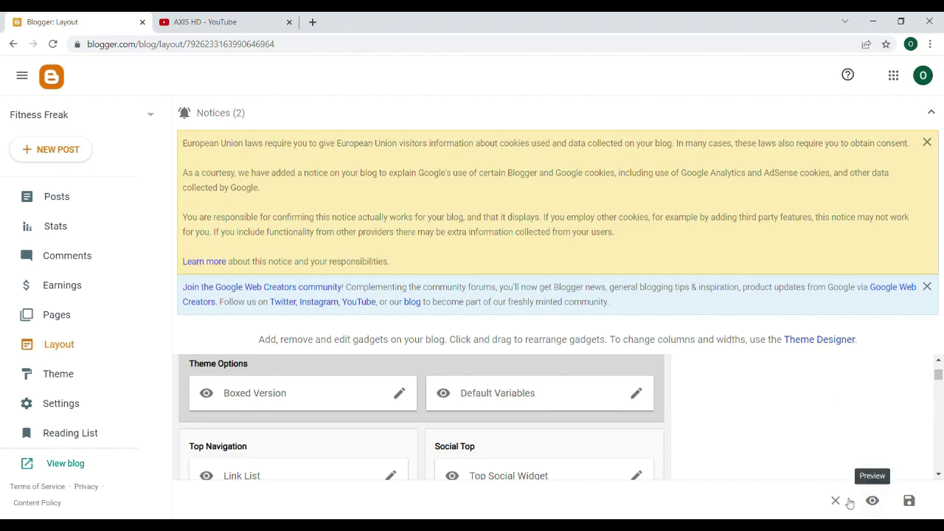
- Open the live blog and the Top Navigation link list, and compare the blog's top bar links with the list's entries
left_click_drag(937, 375, 938, 381)
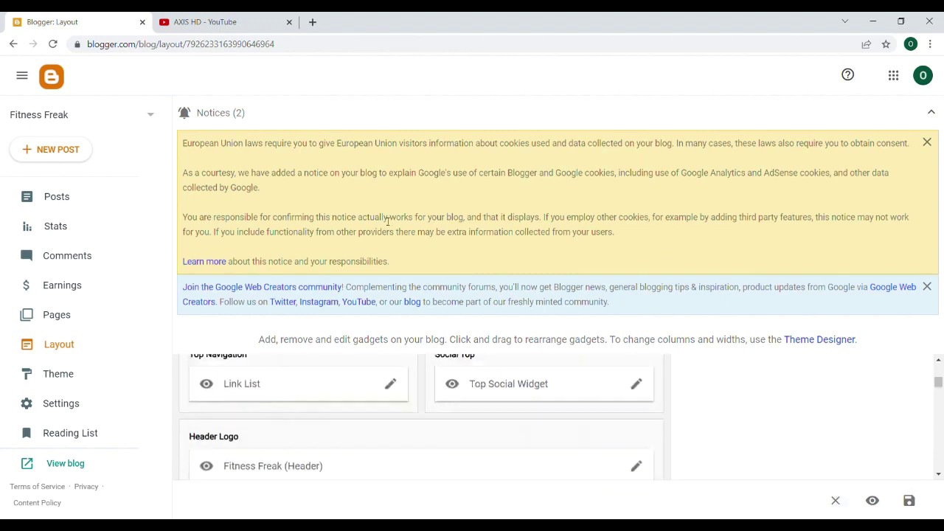
left_click(86, 467)
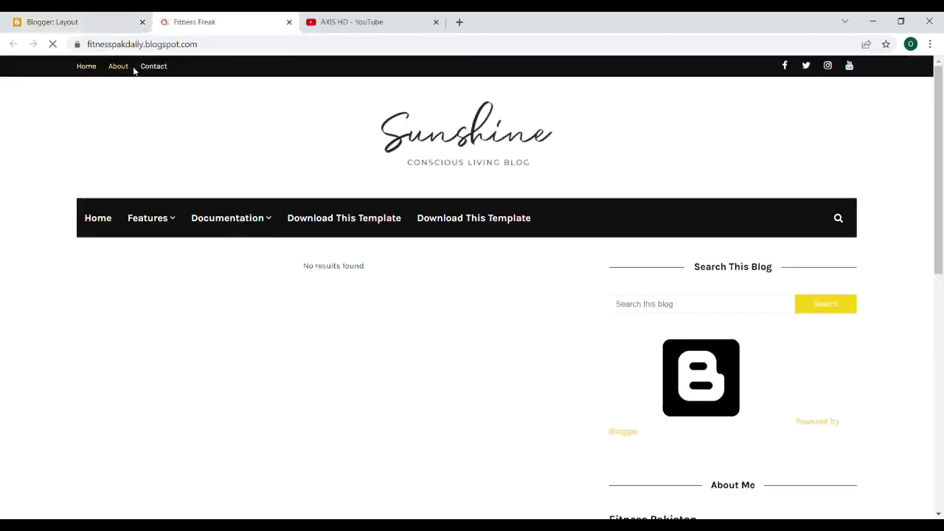
left_click(93, 21)
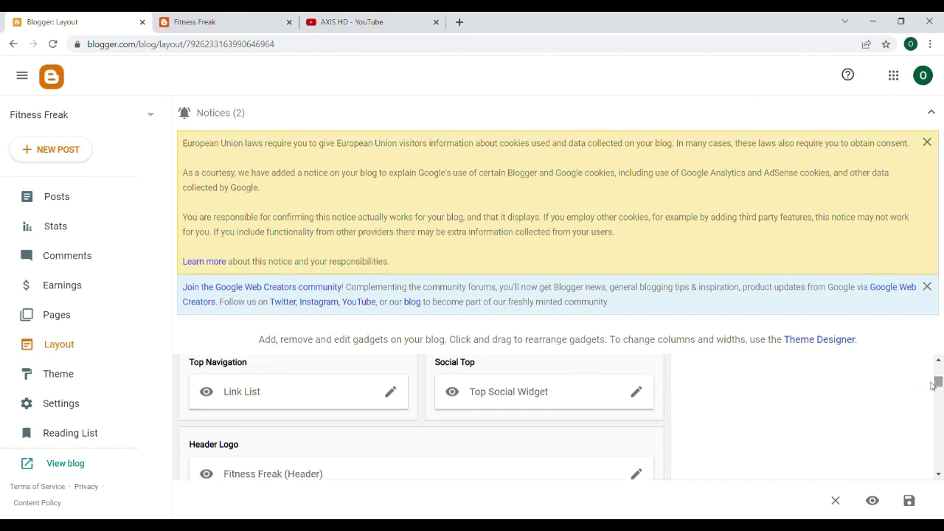
left_click(233, 16)
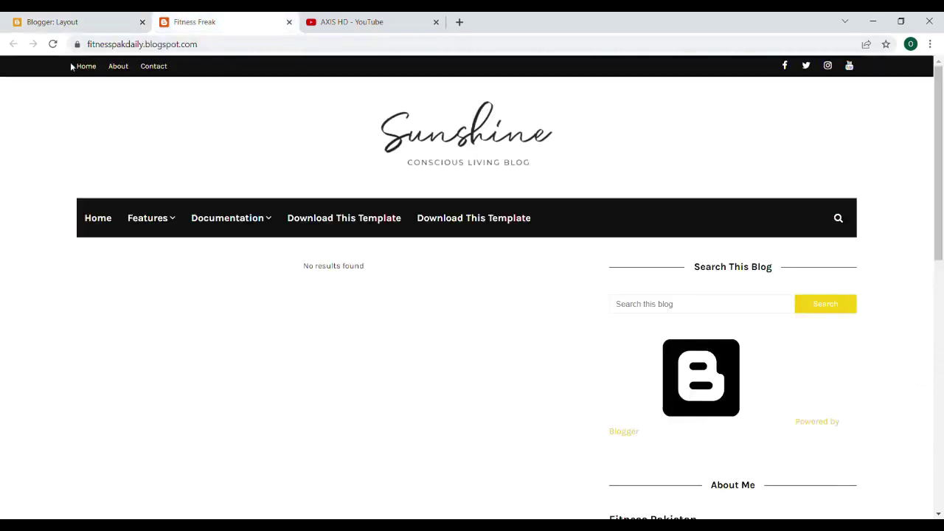
left_click(94, 16)
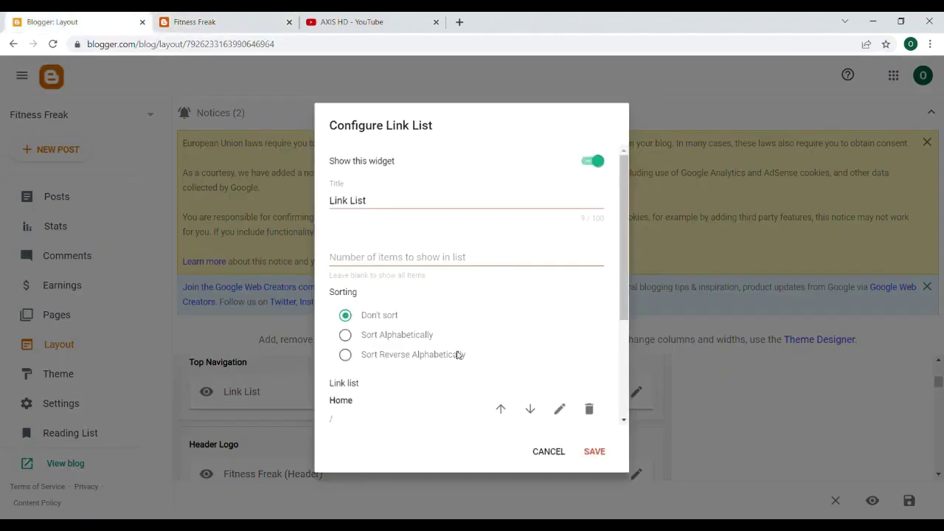
left_click_drag(622, 251, 620, 348)
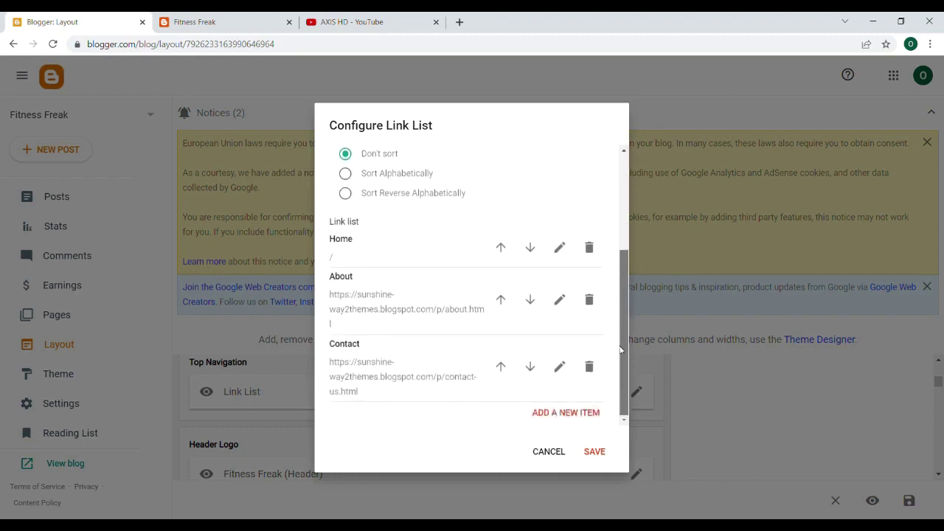
left_click(195, 21)
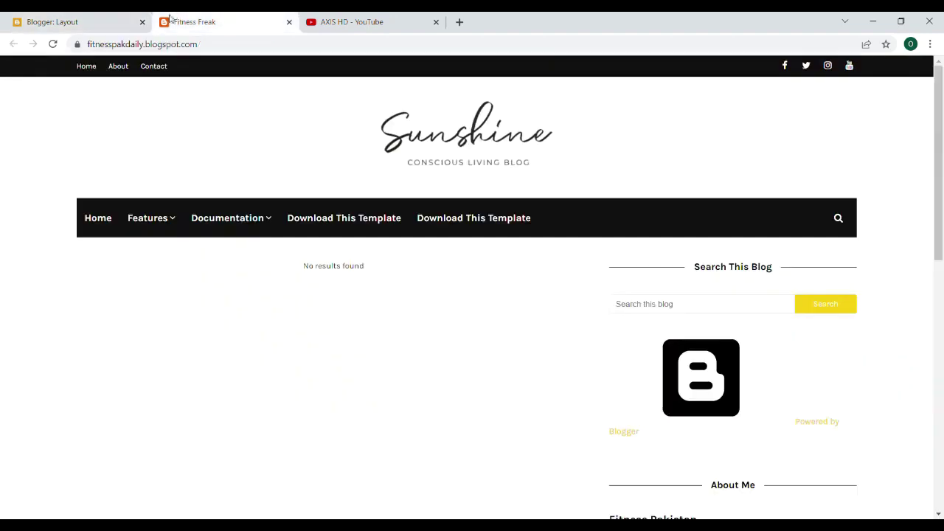
left_click(66, 16)
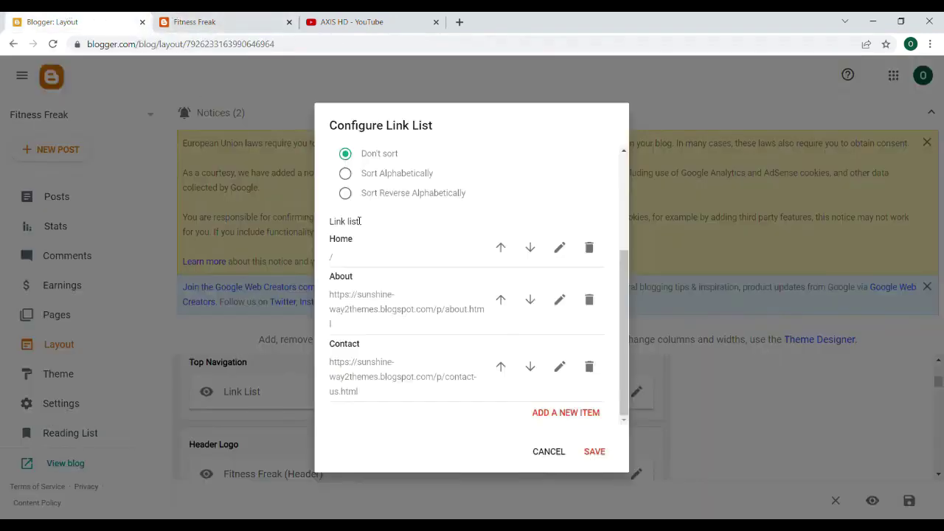
scroll(582, 414, "up", 1)
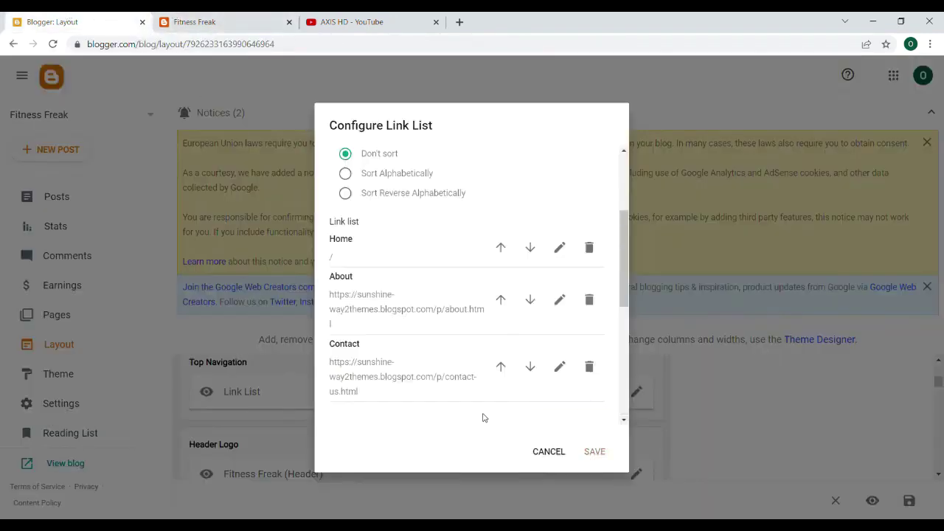
left_click_drag(626, 288, 625, 350)
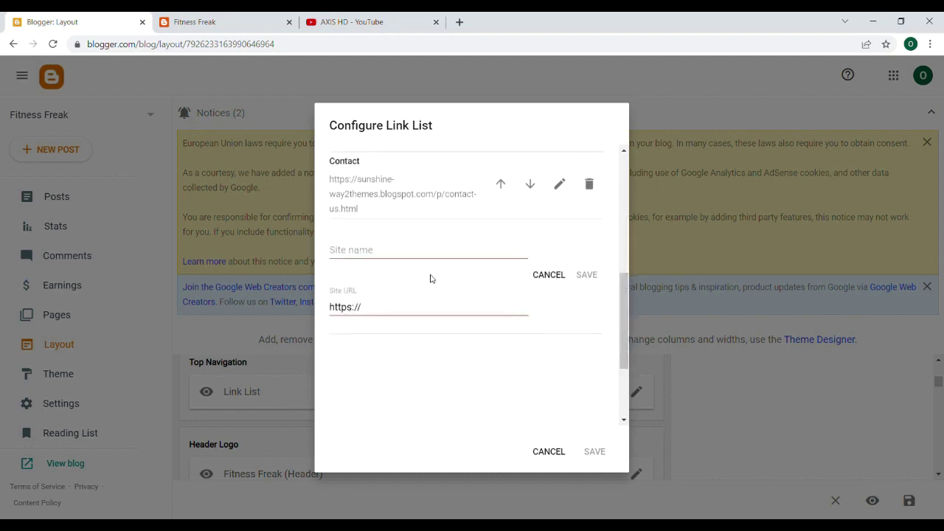
left_click(407, 257)
type("Priv")
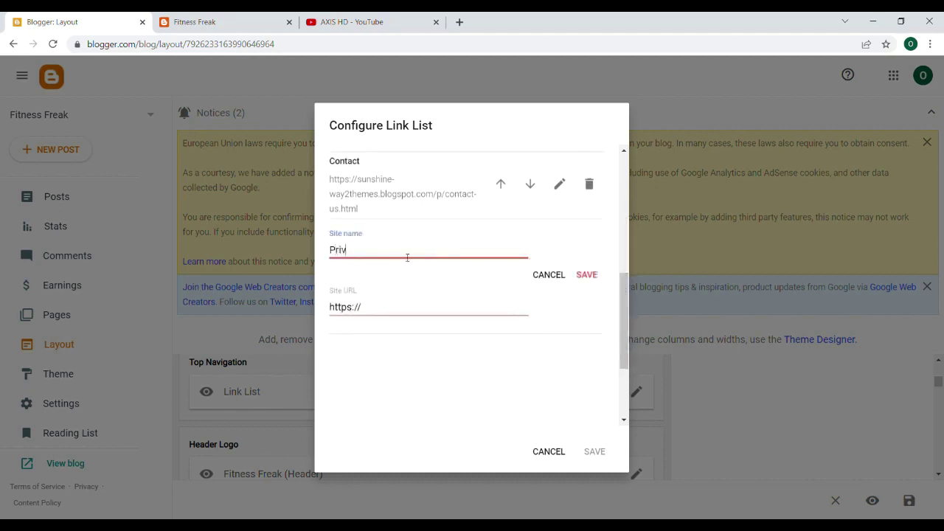
type("acy Poliy")
key("BackSpace")
type("v")
left_click(596, 275)
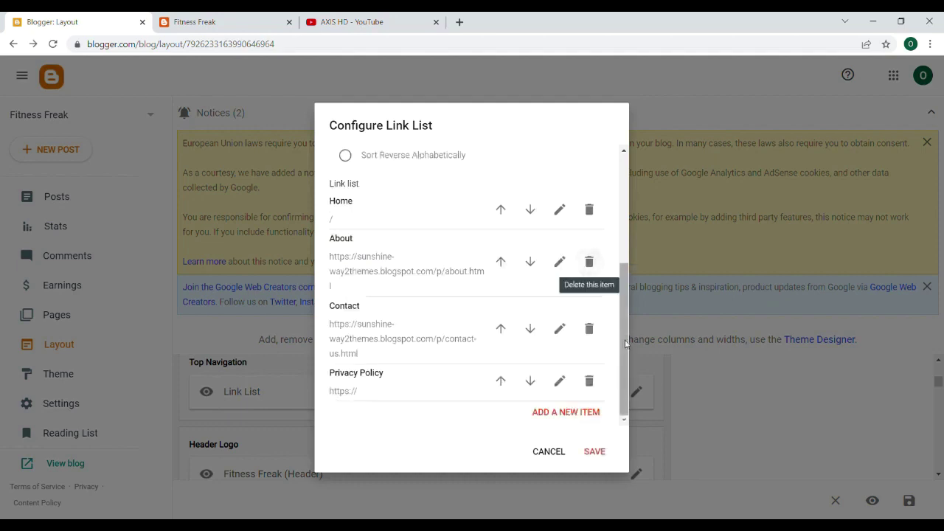
left_click(573, 411)
left_click_drag(618, 302, 614, 376)
left_click(359, 204)
type("Dis")
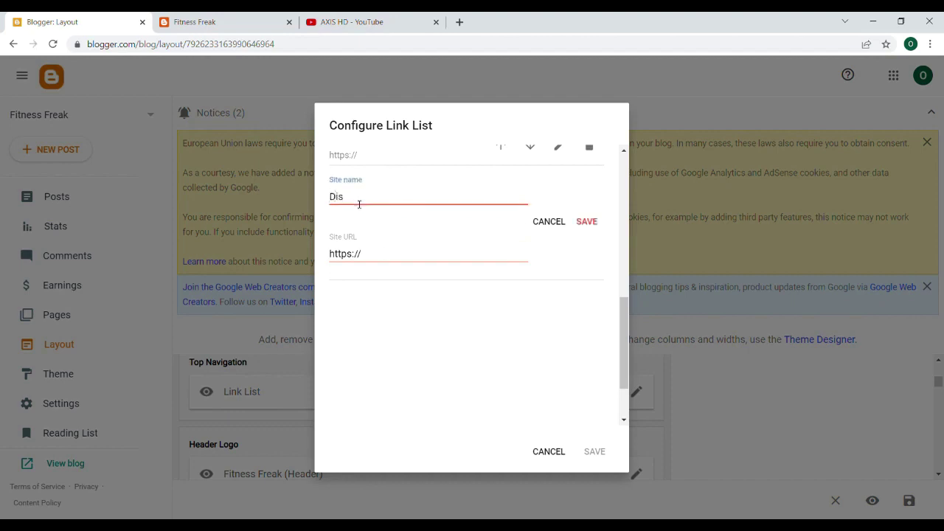
type("claimer")
left_click(587, 222)
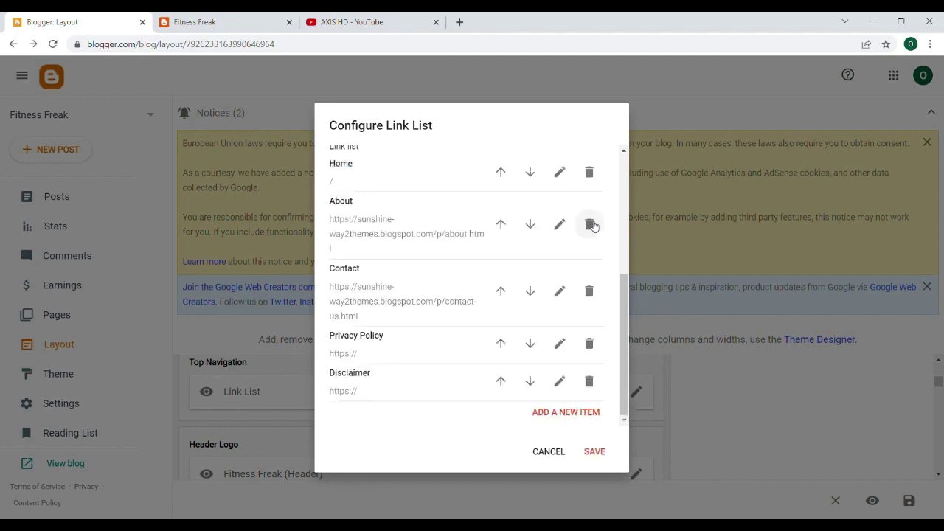
- Save the Top Navigation link list and reload the live blog to check its top bar
left_click(595, 453)
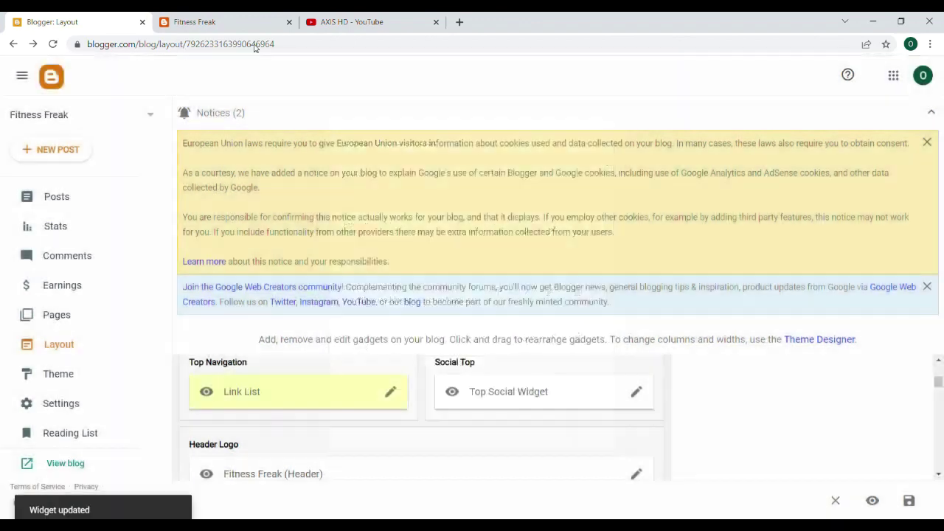
left_click(243, 17)
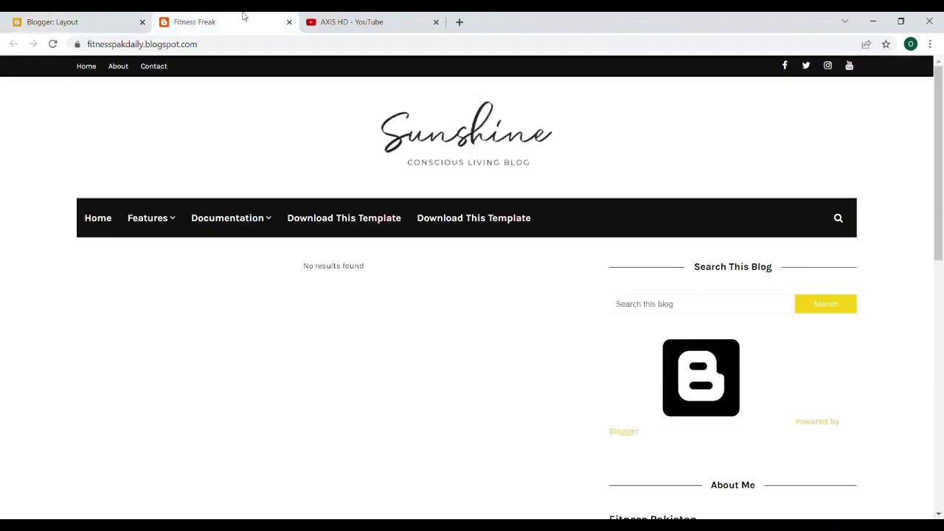
left_click(53, 44)
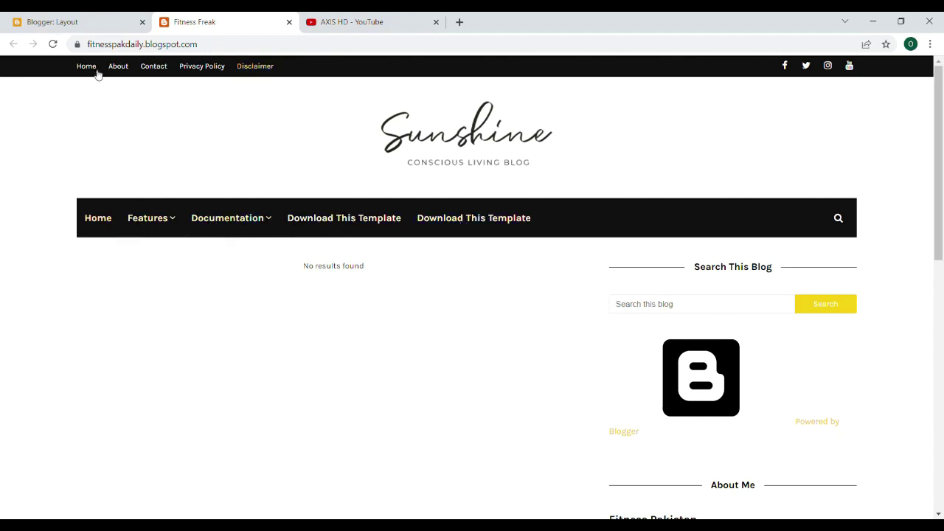
- Compare the Social Top and Header Logo gadgets in the layout with the social icons and logo on the live blog
left_click(90, 27)
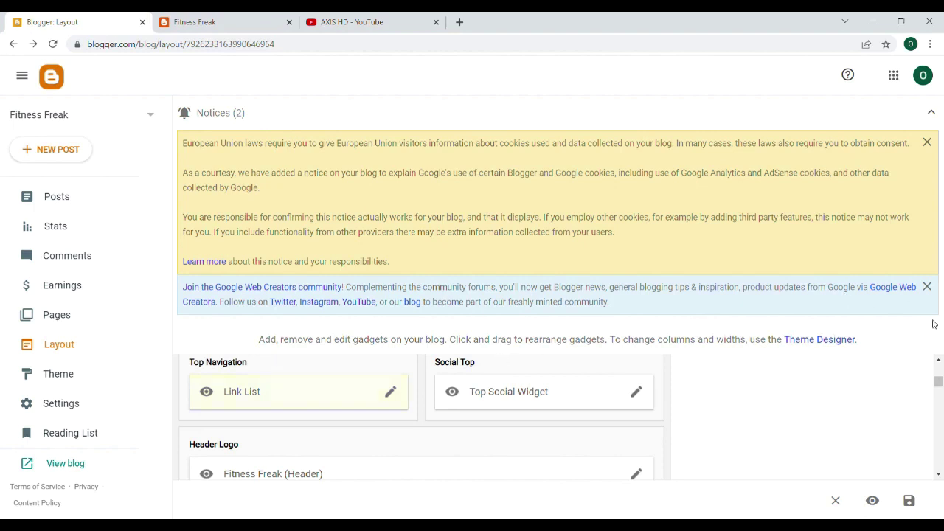
left_click_drag(939, 378, 938, 380)
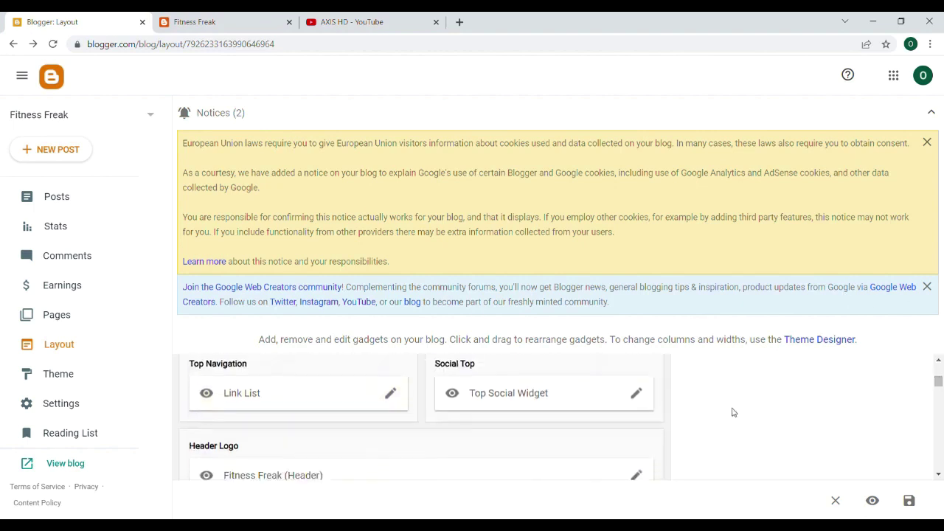
left_click(212, 16)
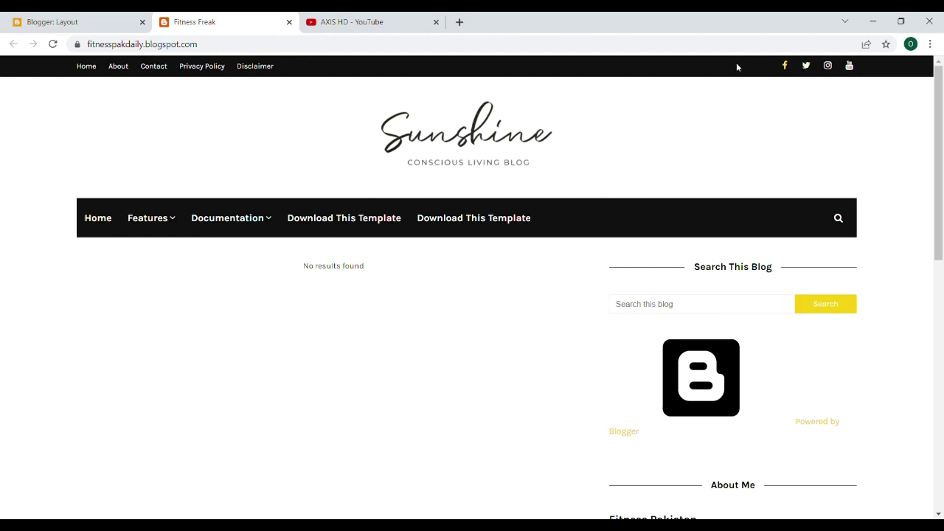
left_click(79, 21)
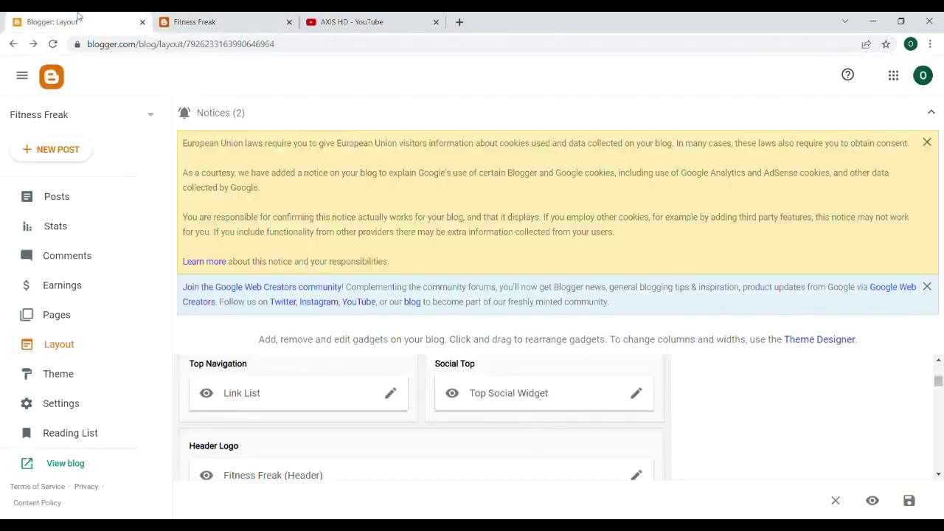
left_click_drag(941, 377, 941, 383)
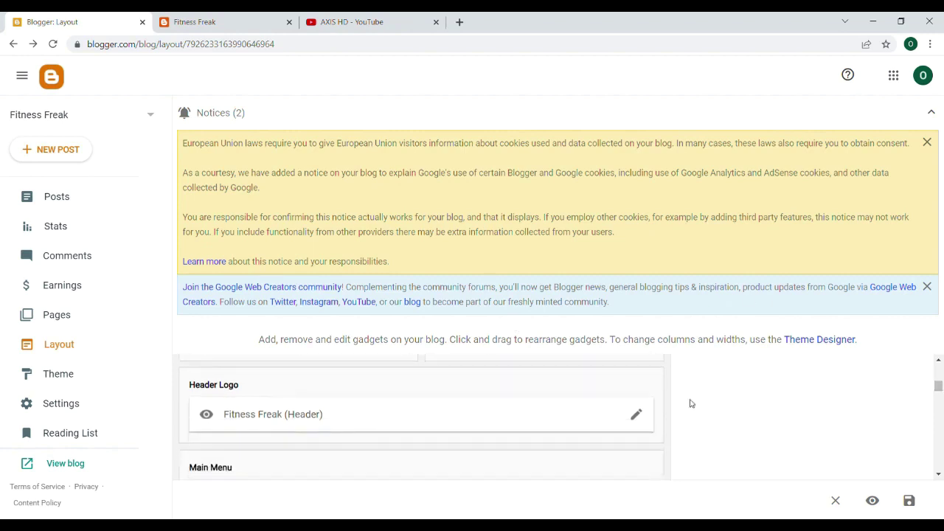
left_click(226, 19)
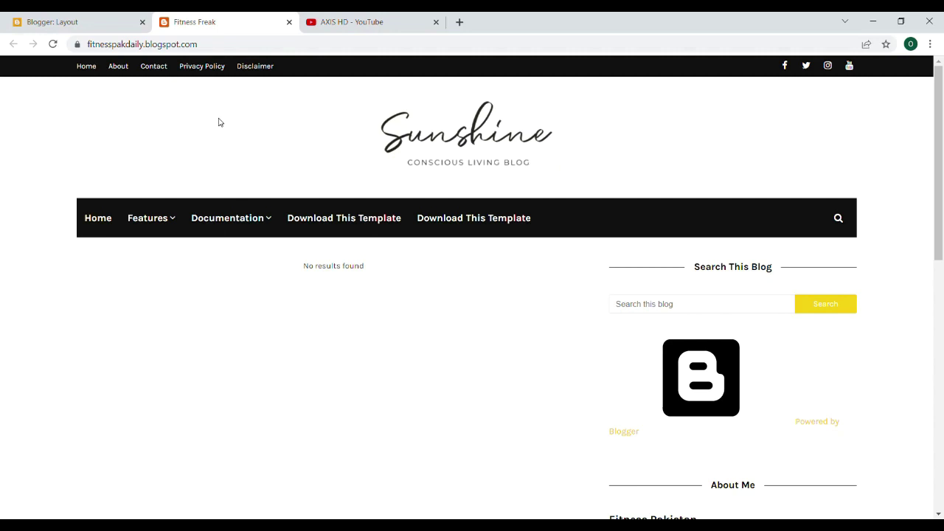
left_click(97, 24)
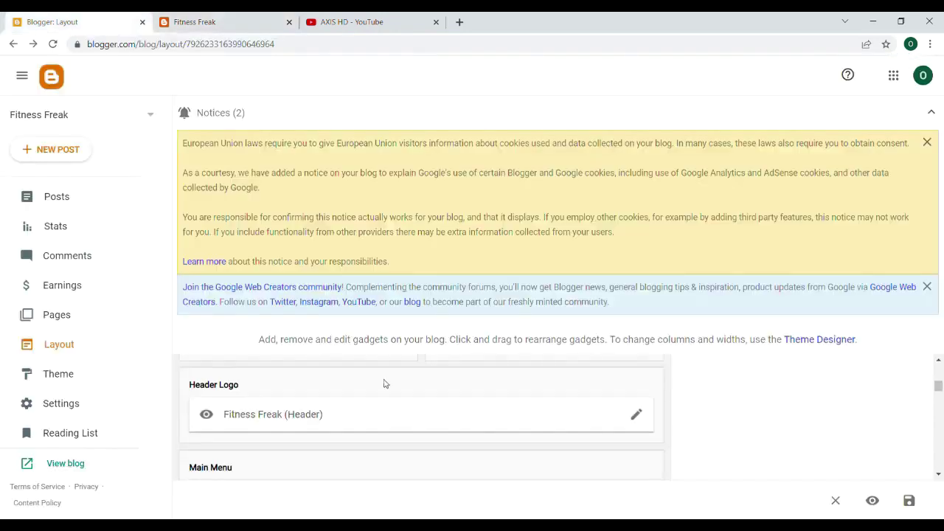
- Examine the Header Logo gadget's image source, placement and shrink-to-fit options, and leave the settings without saving
left_click(637, 416)
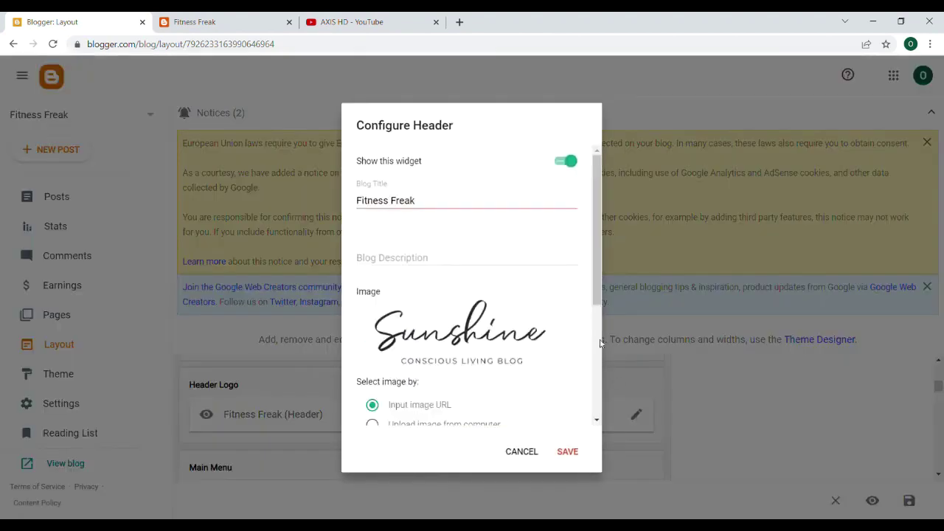
scroll(596, 273, "down", 1)
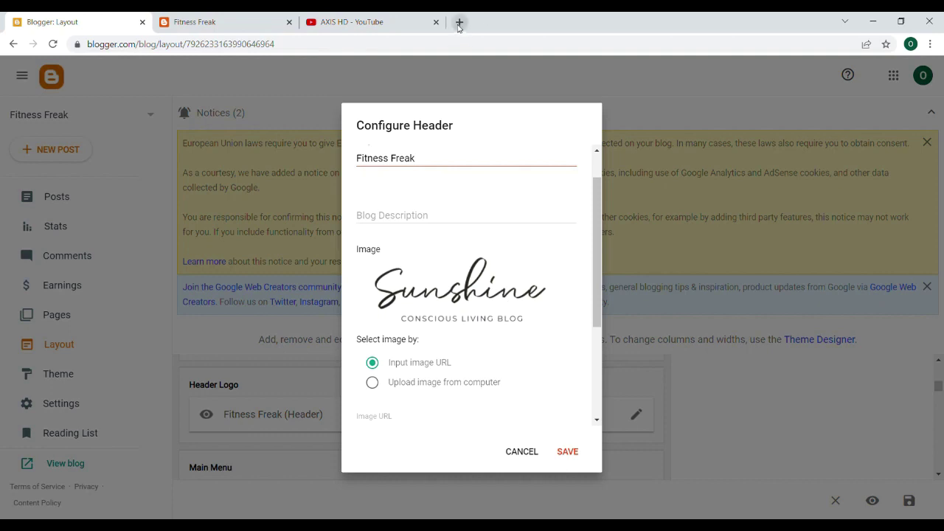
left_click_drag(597, 209, 598, 309)
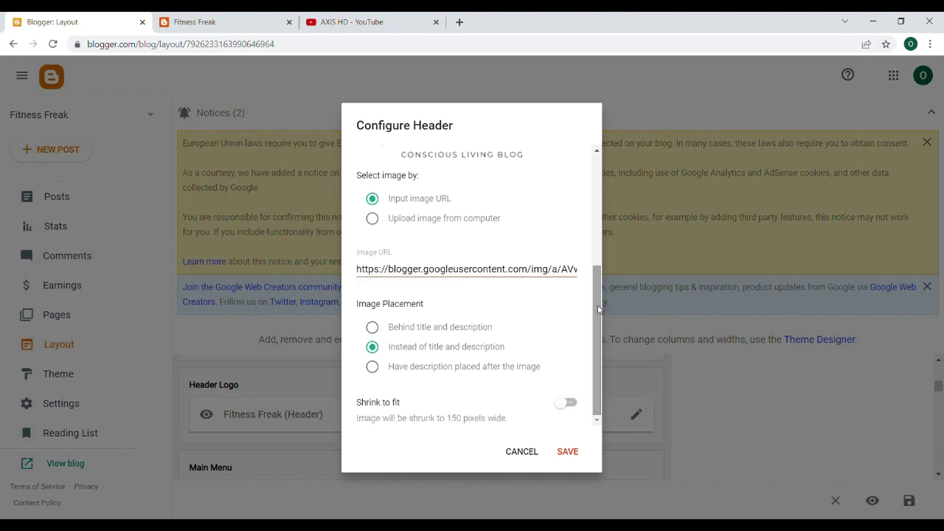
left_click(529, 455)
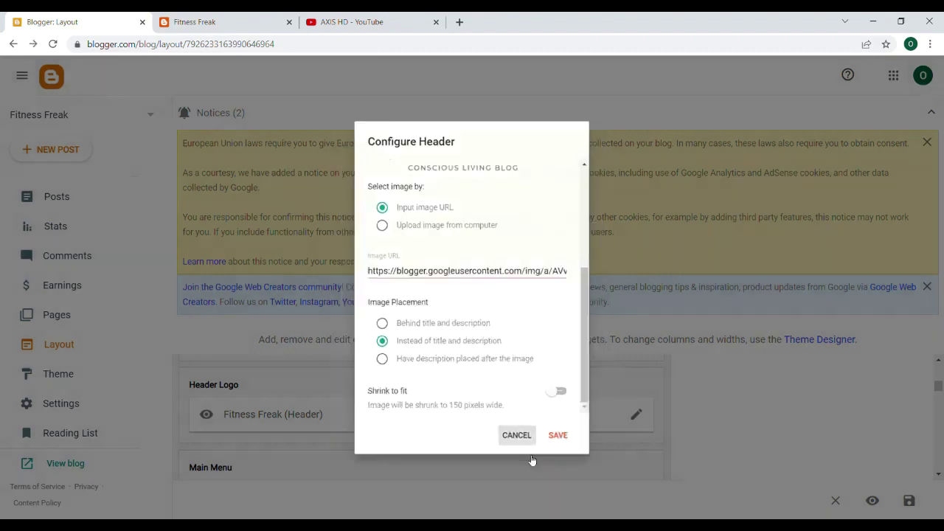
- Inspect the Features and Documentation dropdowns on the live blog and open the Main Menu link list at its entries
left_click_drag(939, 389, 939, 396)
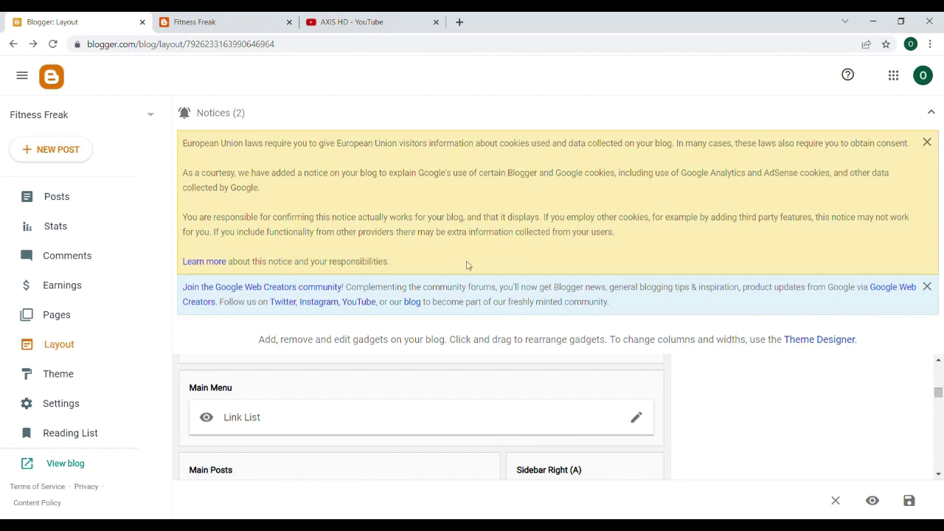
left_click(225, 19)
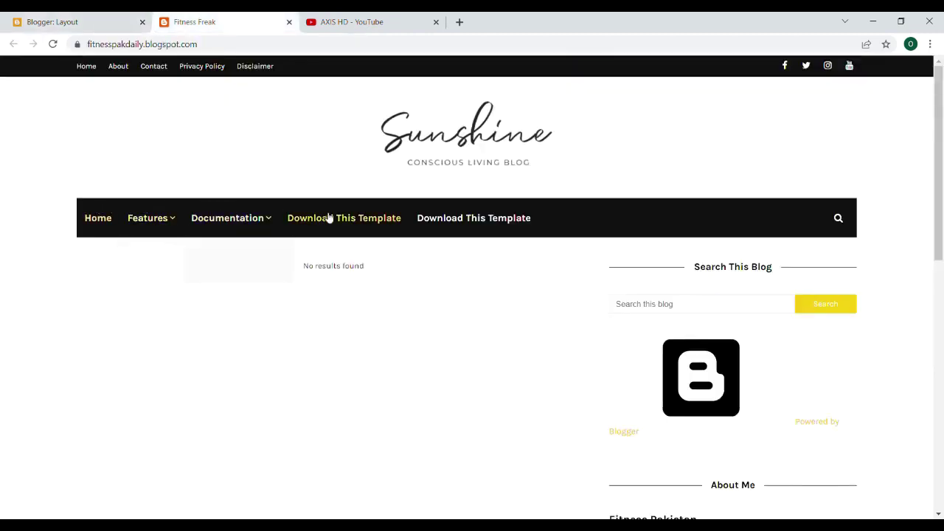
mouse_move(173, 228)
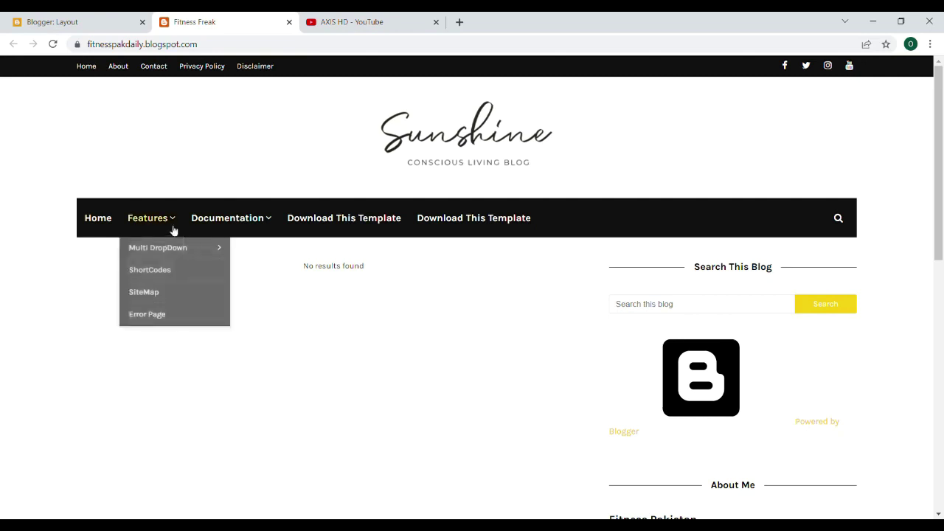
mouse_move(229, 220)
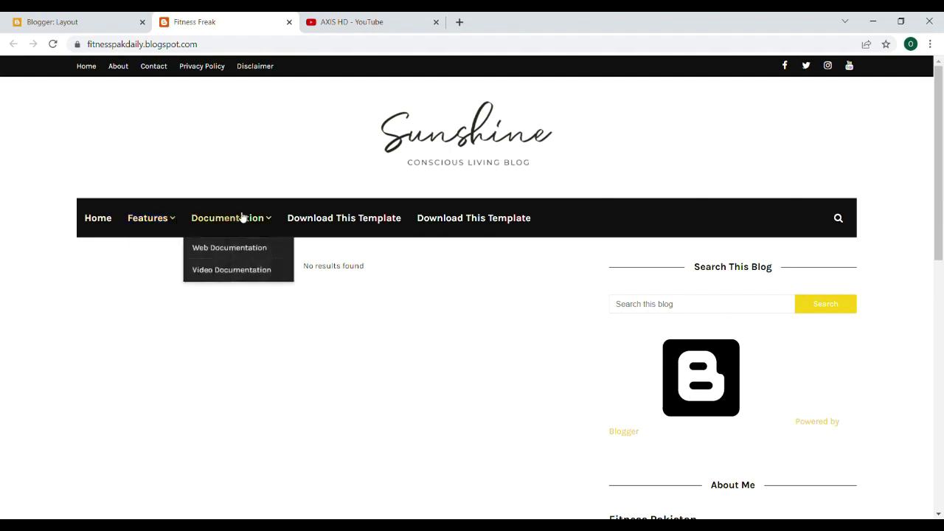
left_click(77, 18)
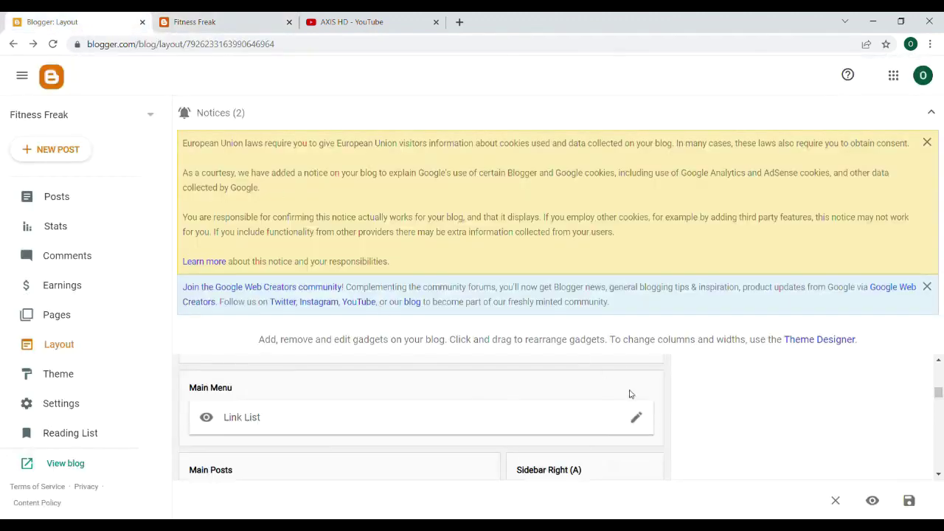
left_click(637, 418)
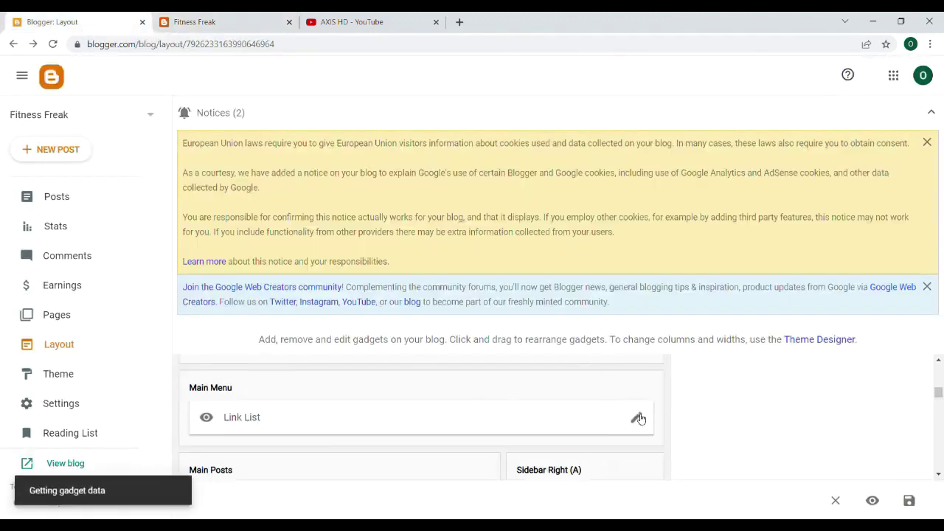
scroll(625, 254, "down", 5)
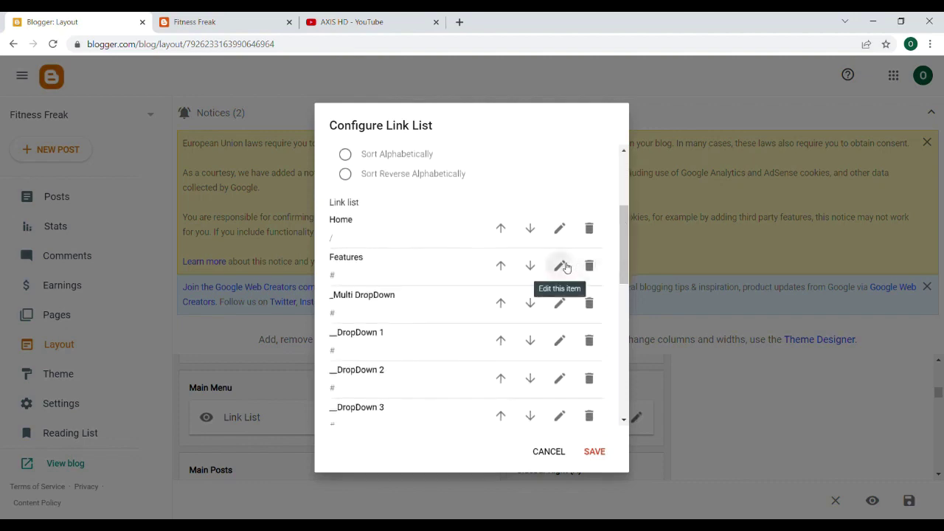
- Rename the Features entry in the Main Menu link list as "Daily Fitness TIps" and save the gadget
left_click(560, 265)
left_click_drag(436, 278, 315, 281)
type("Daily Fitness TIps")
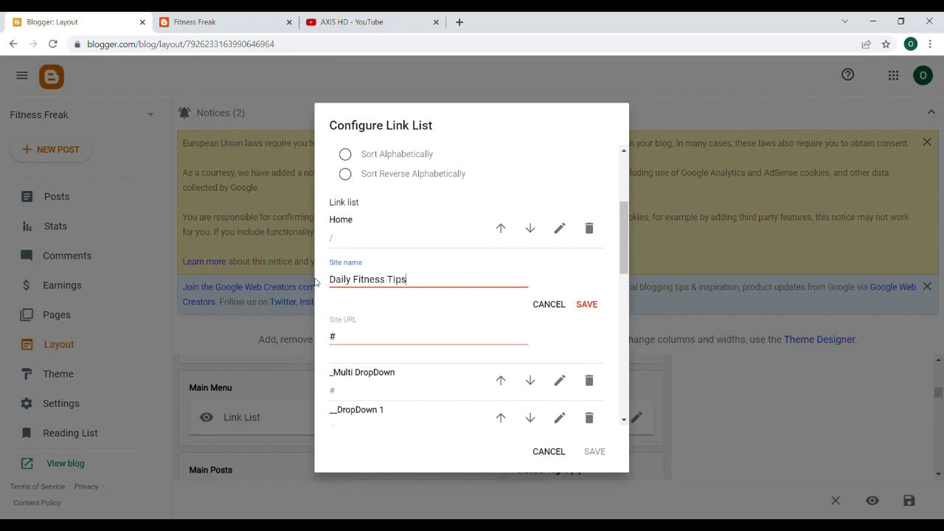
left_click(586, 304)
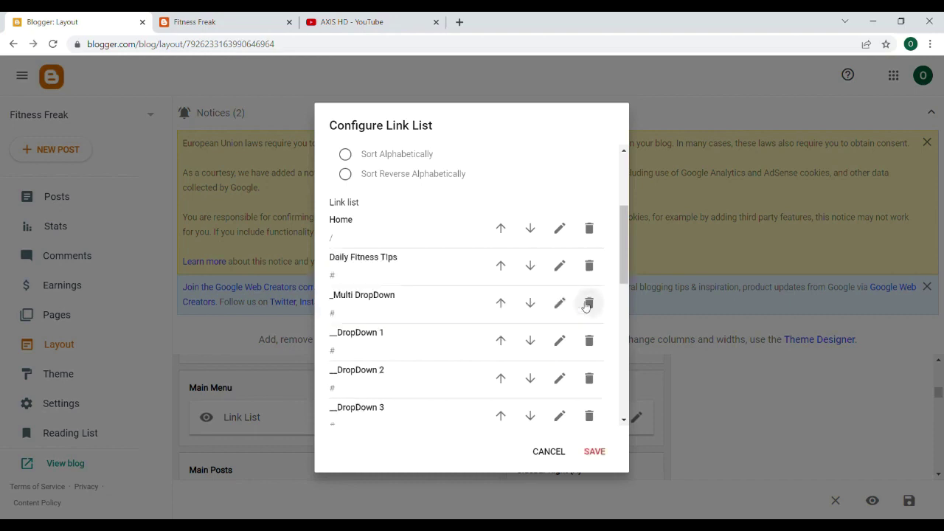
left_click(594, 455)
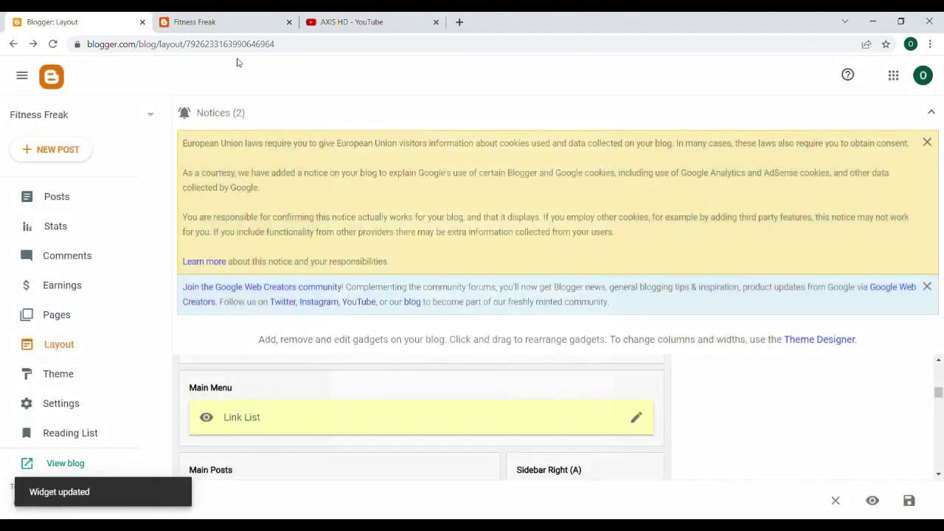
- Reload the live blog and inspect the renamed dropdown in its main menu
left_click(211, 22)
left_click(54, 45)
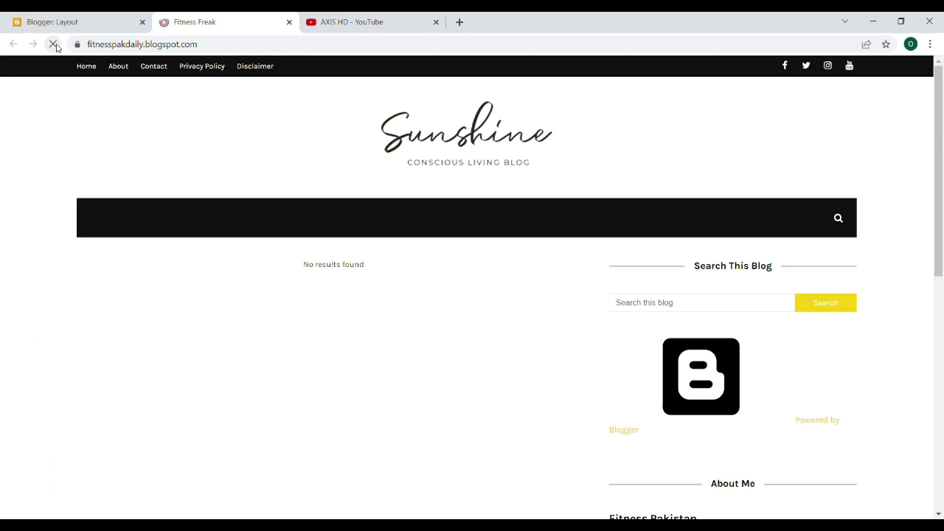
mouse_move(165, 219)
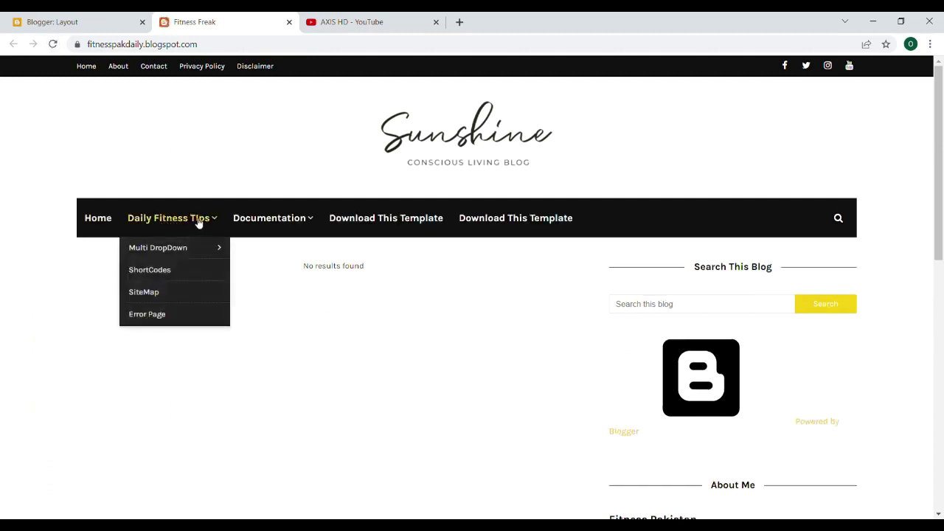
- Reopen the Main Menu link list and look through its entries from Home down to _SiteMap
left_click(112, 16)
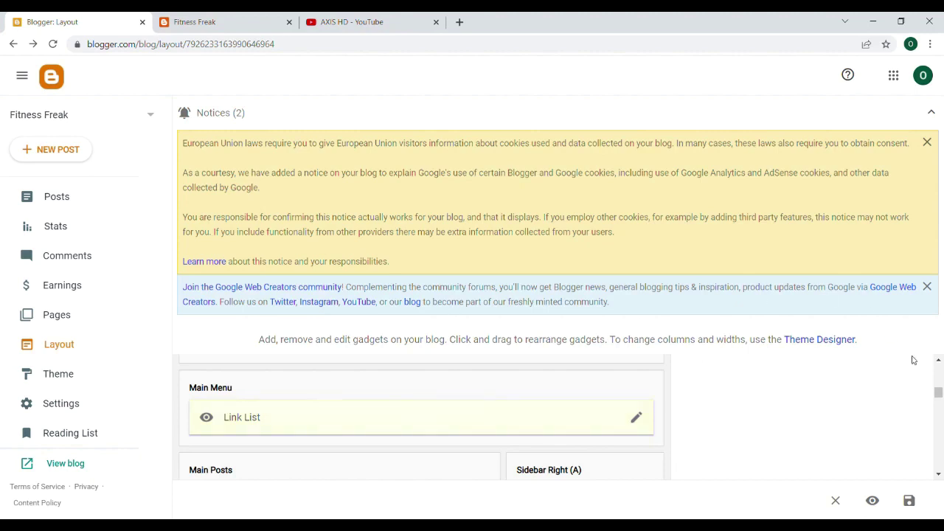
scroll(939, 396, "down", 1)
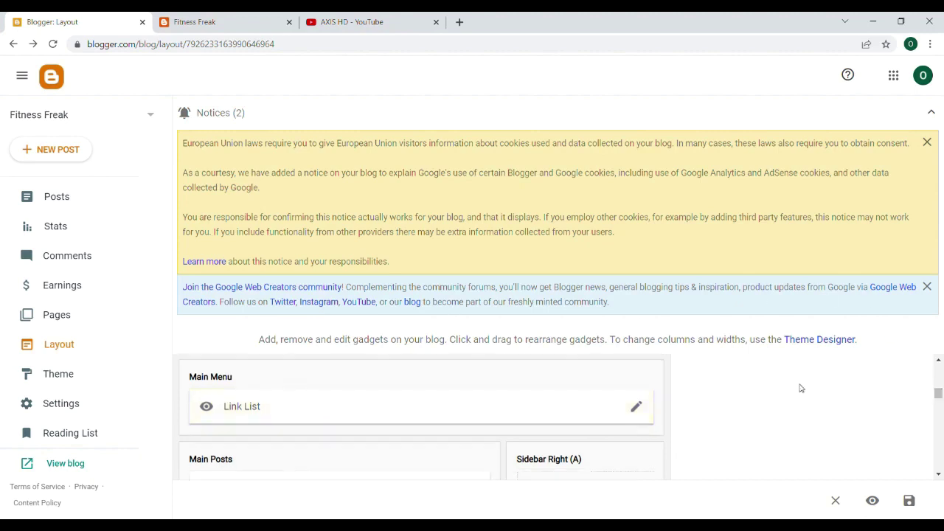
left_click(636, 406)
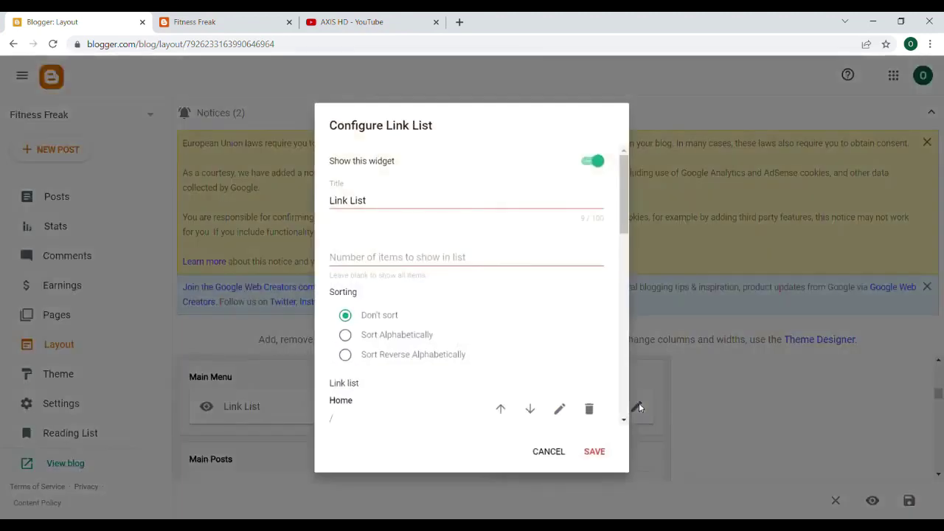
left_click_drag(624, 234, 620, 283)
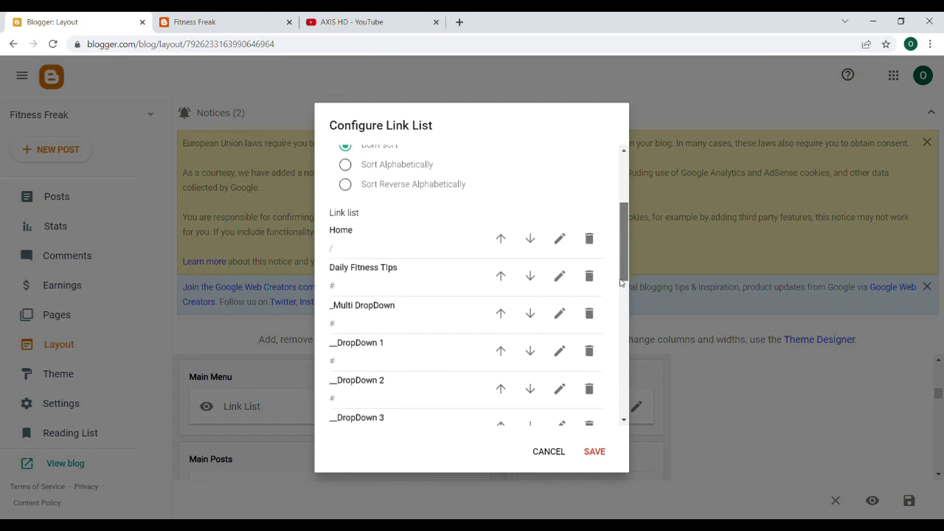
scroll(509, 233, "down", 3)
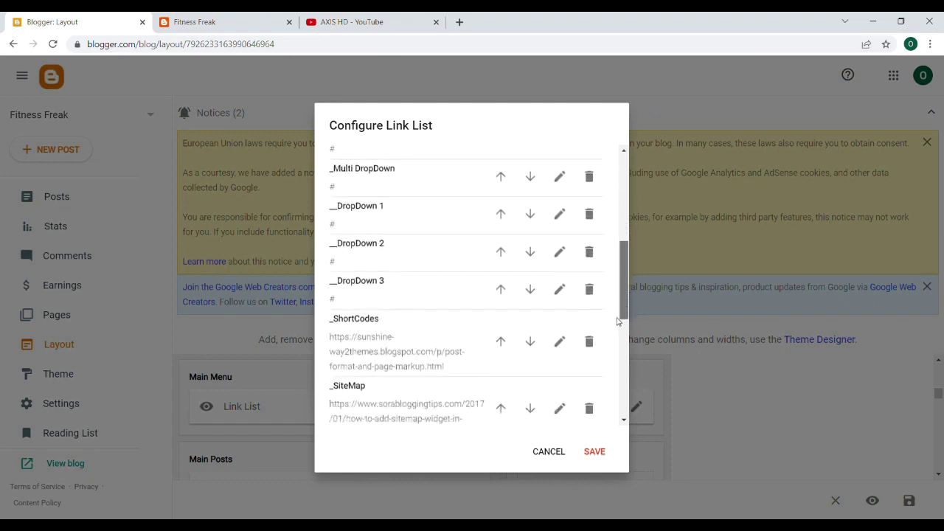
left_click(204, 17)
left_click(90, 17)
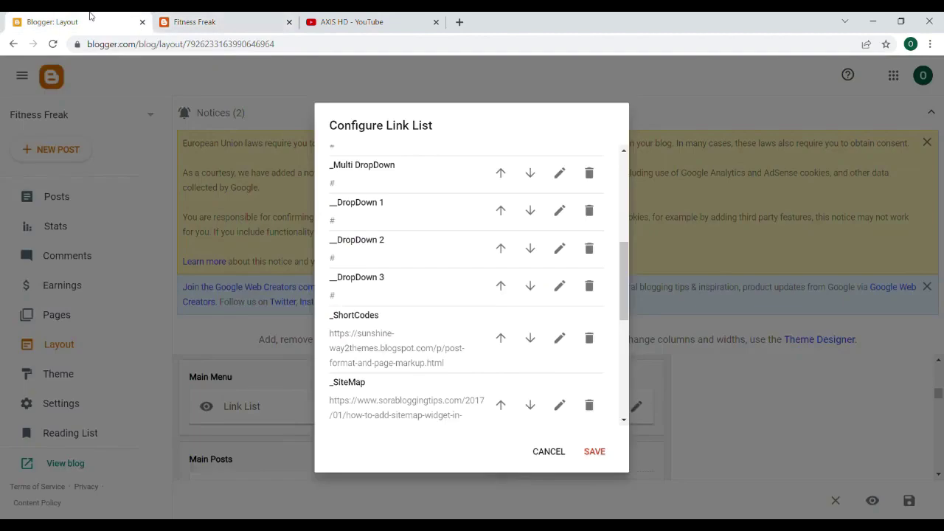
left_click_drag(625, 273, 622, 253)
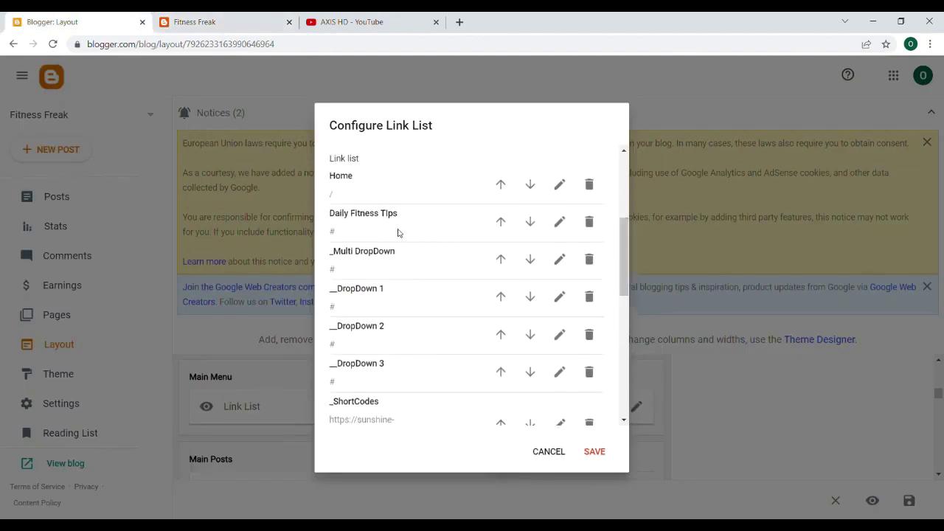
- Compare the Daily Fitness TIps dropdown items on the live blog with the underscore-prefixed entries in the Main Menu link list
left_click(214, 17)
mouse_move(205, 219)
mouse_move(188, 247)
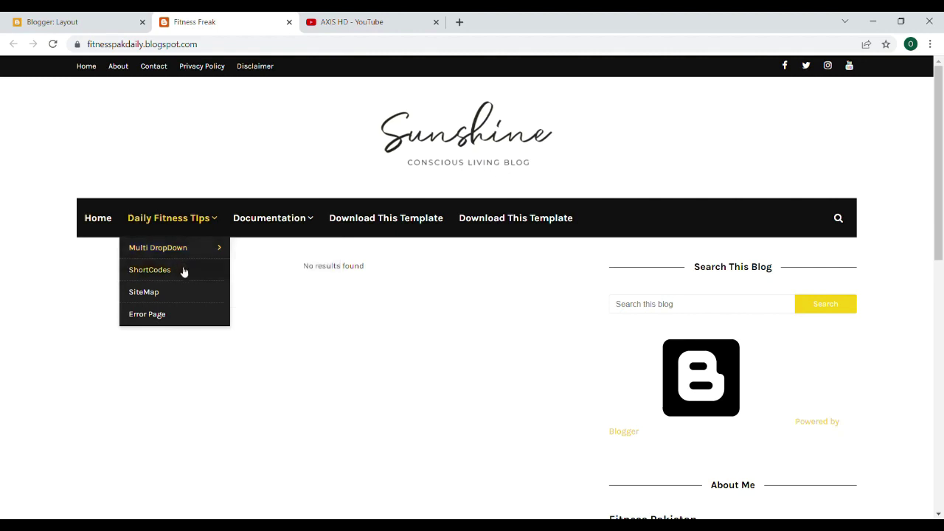
left_click(122, 16)
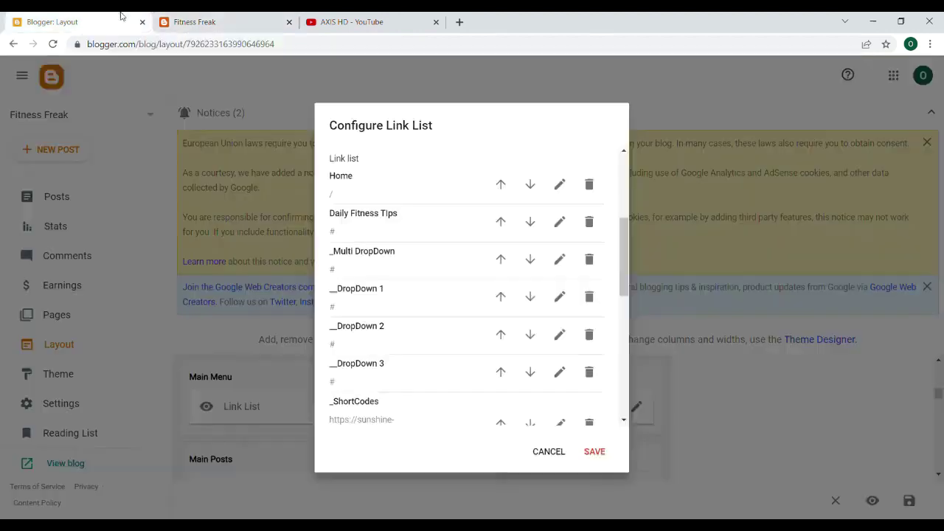
left_click_drag(625, 247, 625, 240)
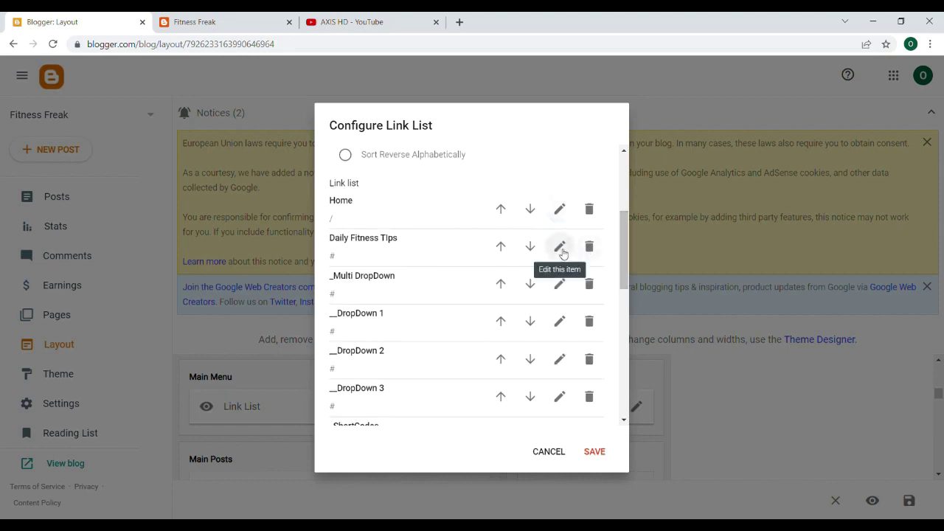
left_click_drag(621, 268, 621, 281)
left_click(221, 21)
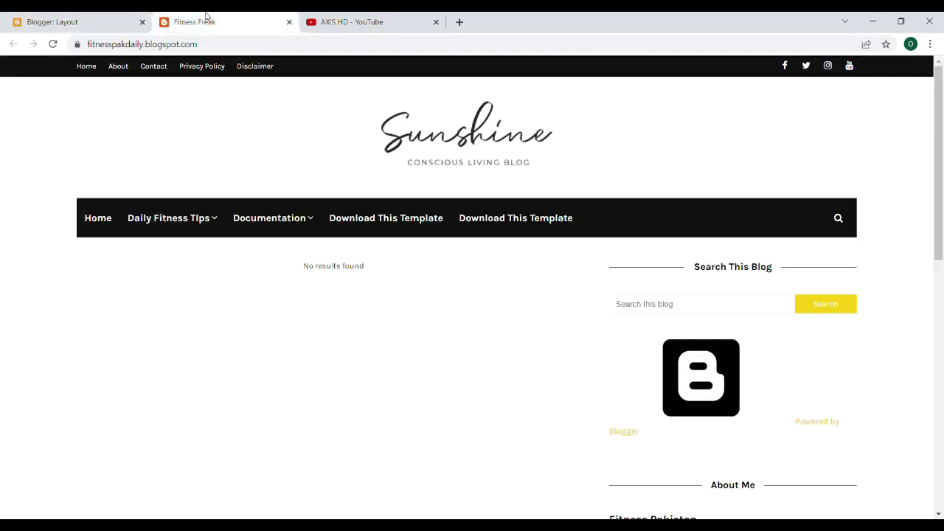
left_click(126, 22)
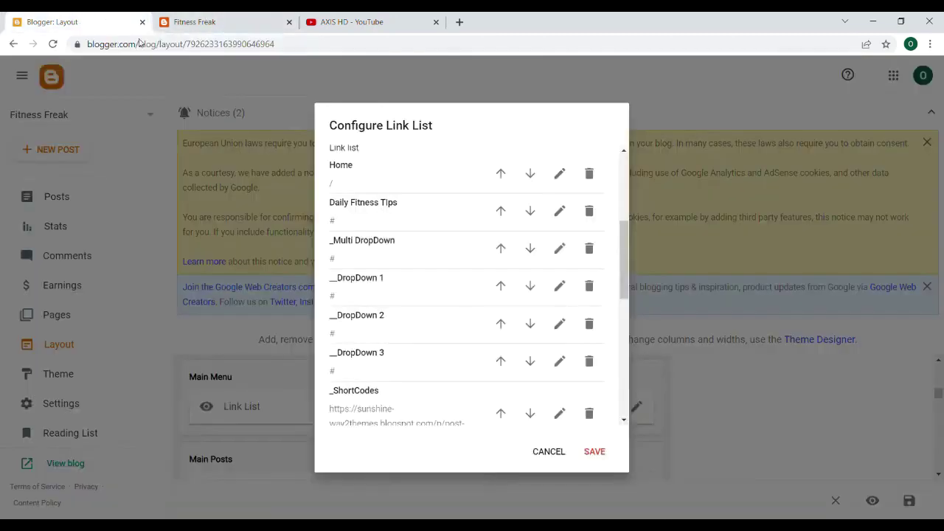
- Rename the _Multi DropDown entry in the Main Menu link list as "Best Foods", without an underscore prefix
left_click(560, 248)
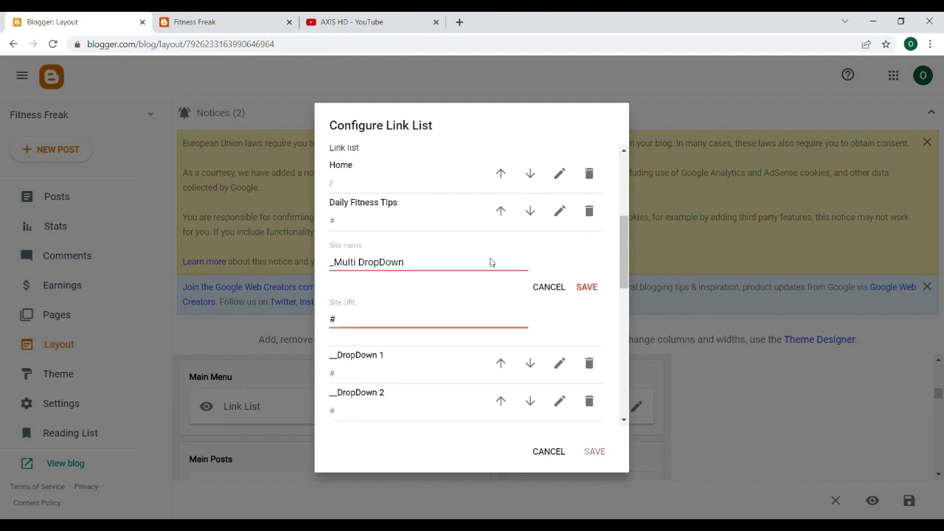
left_click_drag(431, 270, 319, 266)
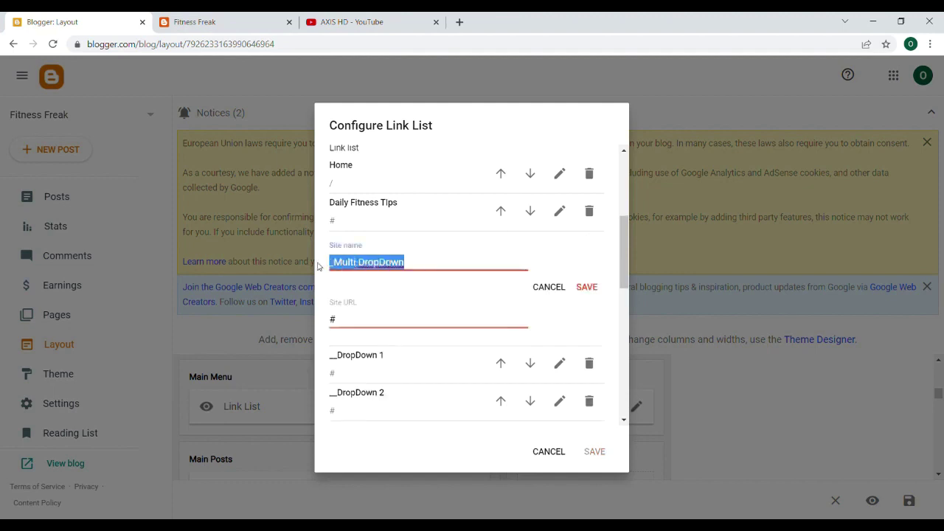
type("Best Foods")
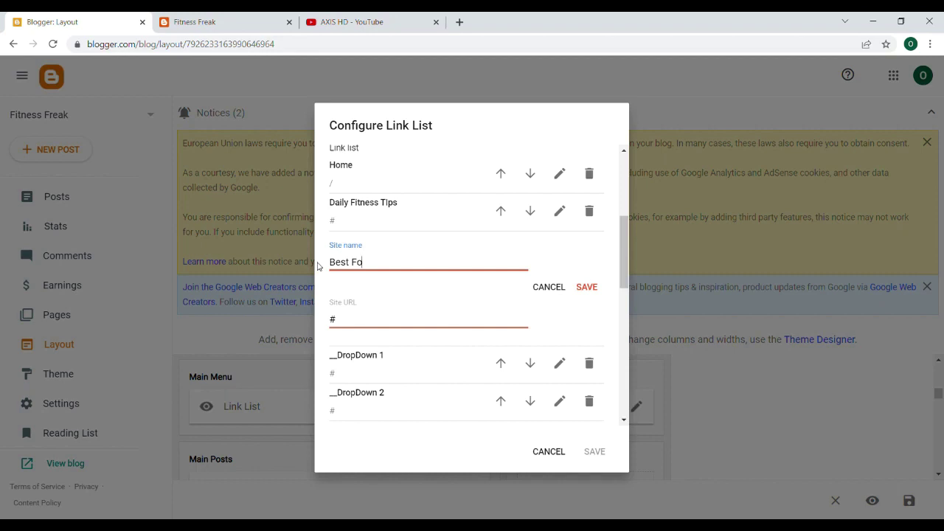
left_click(589, 290)
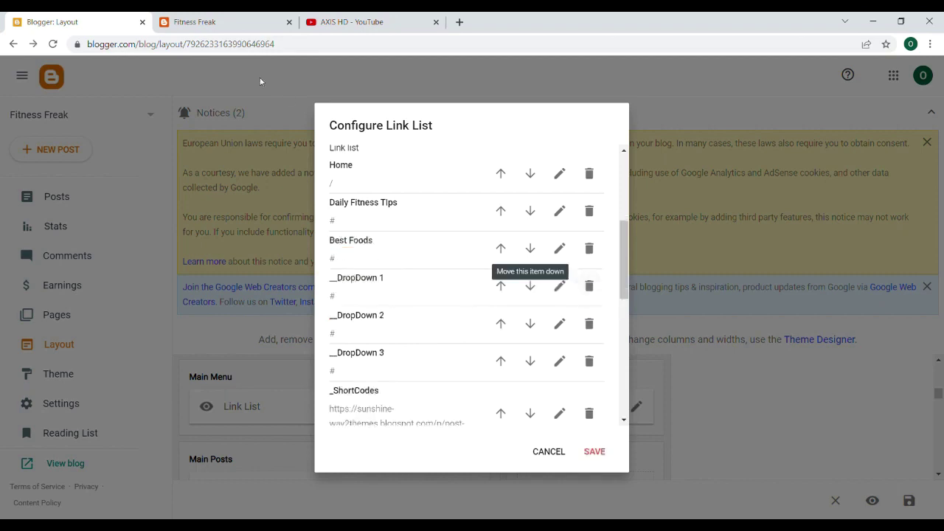
- Check the main menu on the live blog and return to the open Main Menu link list
left_click(214, 22)
left_click(53, 44)
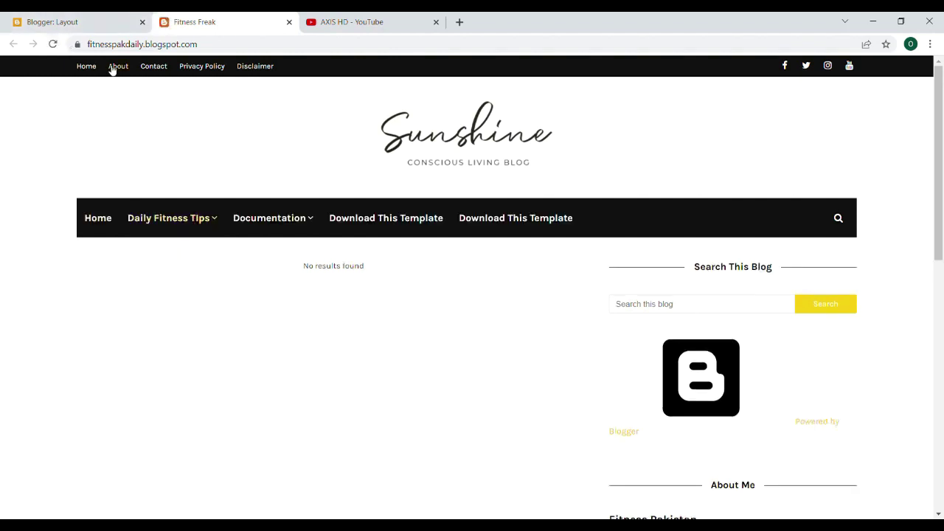
left_click(152, 44)
left_click(92, 15)
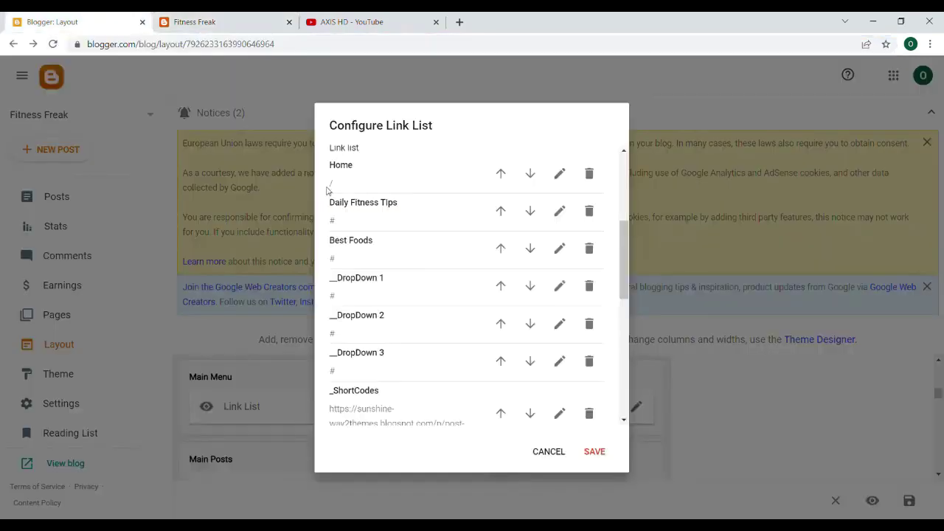
- Save the Main Menu link list and reload the live blog to inspect the Best Foods menu item
left_click(596, 451)
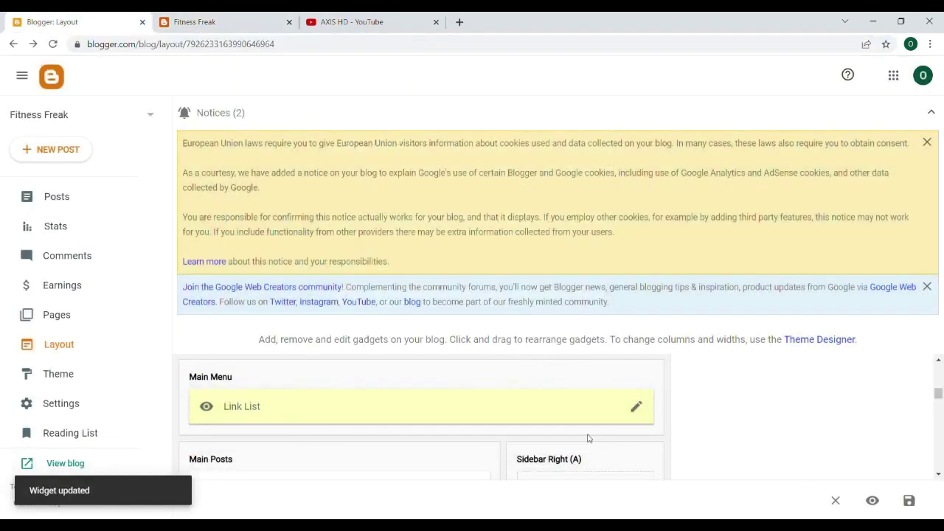
left_click(271, 29)
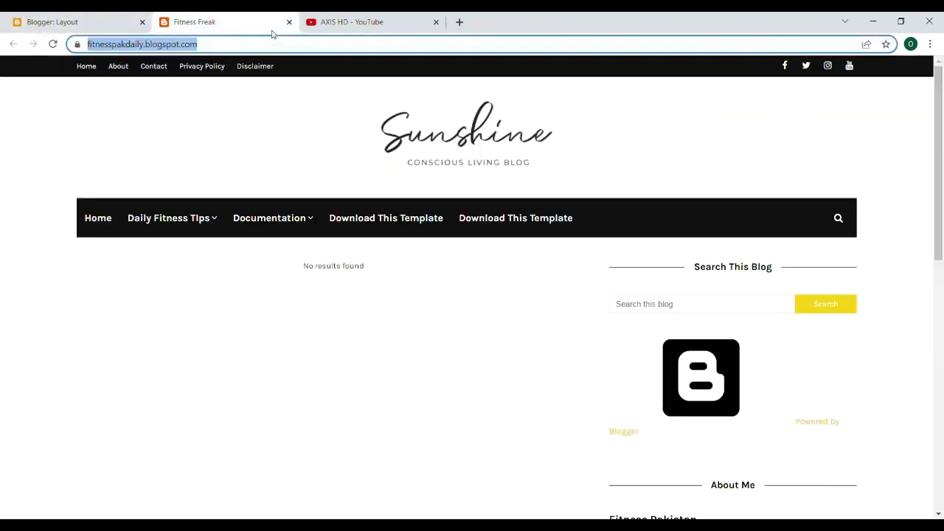
left_click(53, 44)
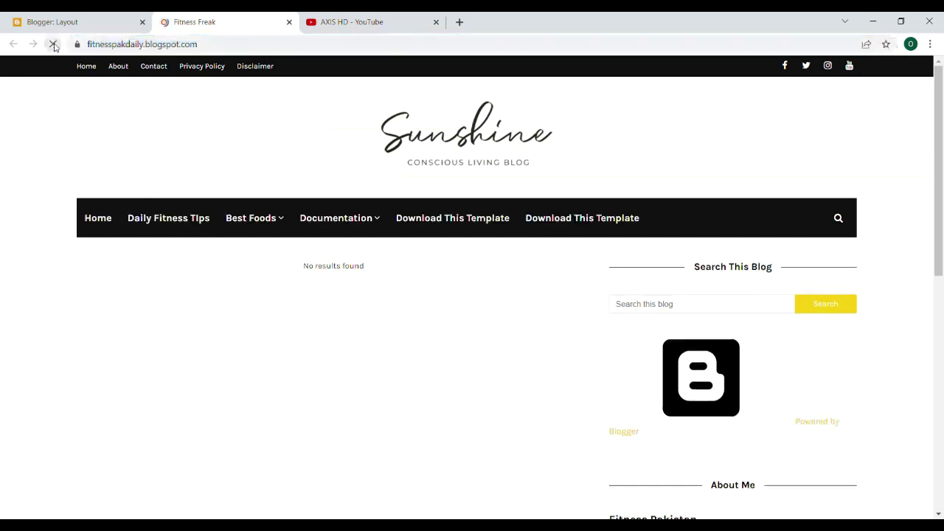
mouse_move(255, 219)
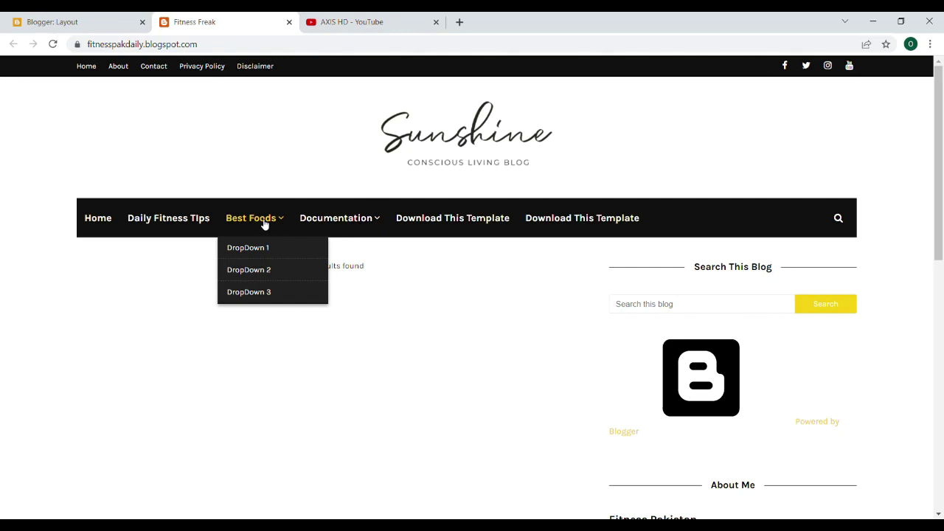
- Rename the Best Foods entry in the Main Menu link list as "__Best Foods" and save the gadget
left_click(89, 18)
mouse_move(940, 398)
left_mouse_down()
mouse_move(940, 407)
mouse_move(938, 394)
left_mouse_up()
left_click(638, 392)
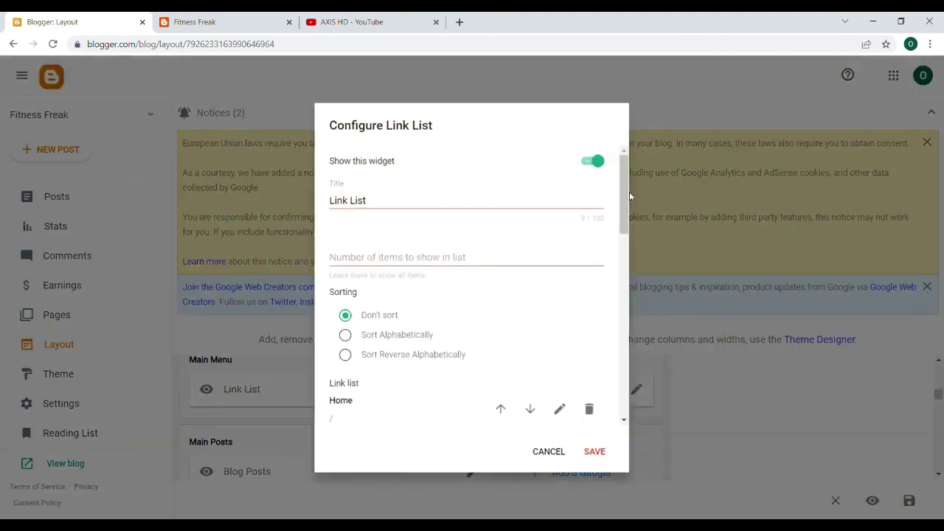
left_click_drag(629, 196, 625, 246)
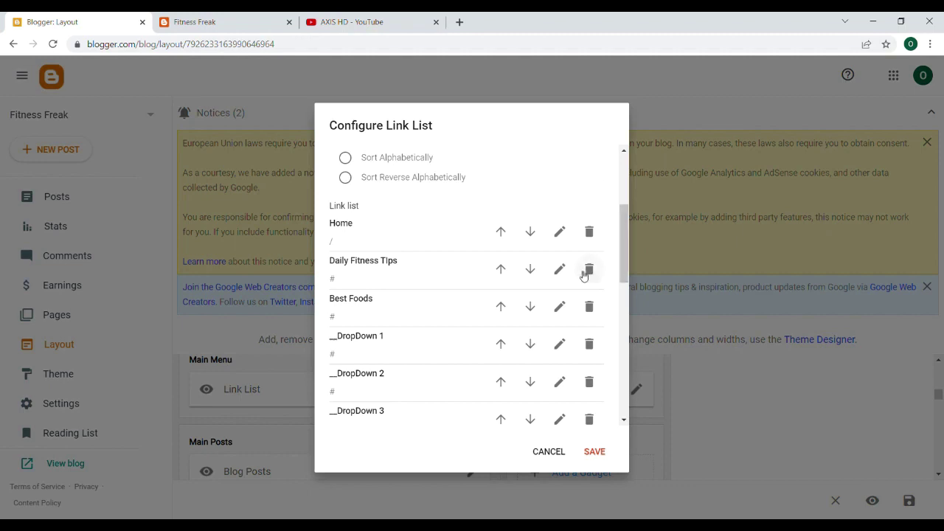
left_click(560, 306)
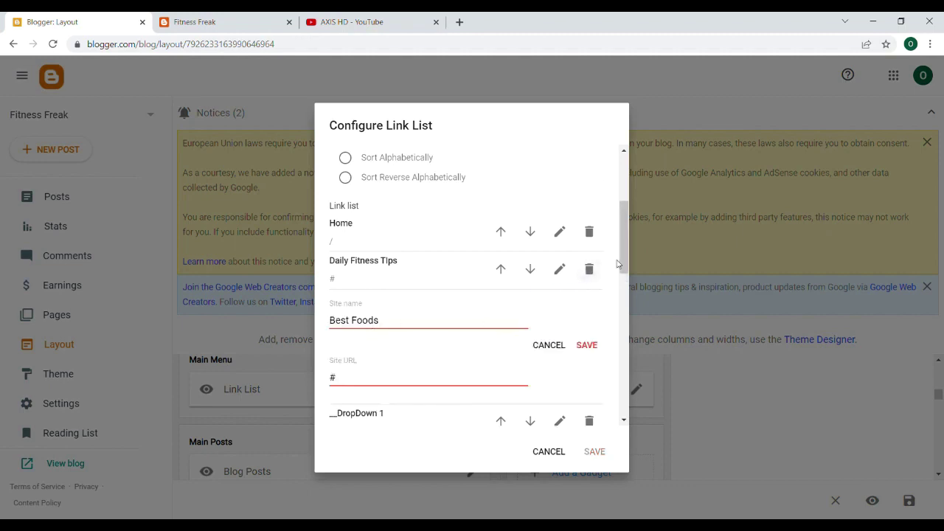
left_click_drag(621, 257, 620, 269)
left_click(336, 280)
type("__")
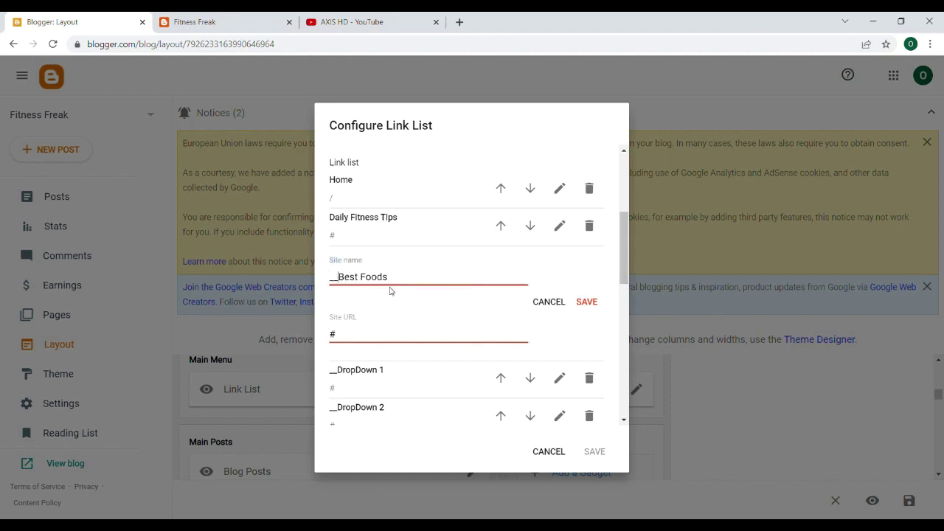
left_click(590, 302)
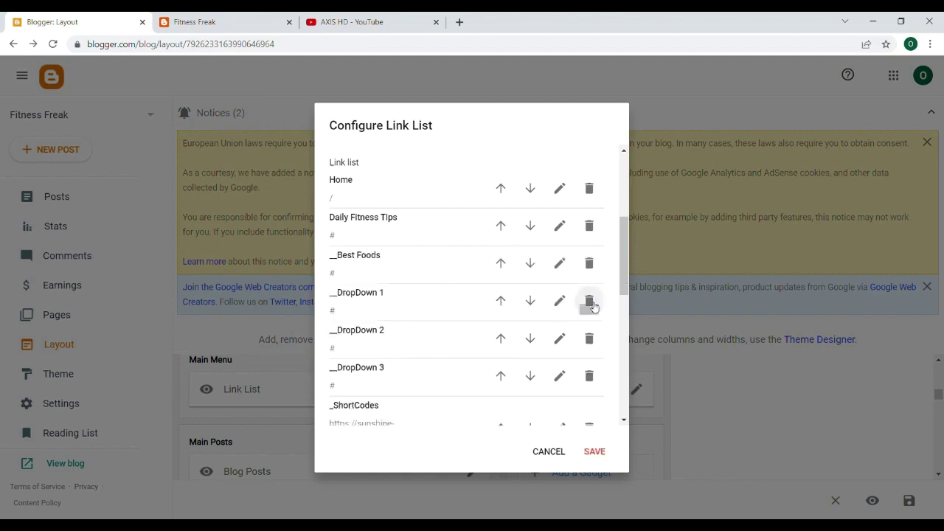
left_click(604, 456)
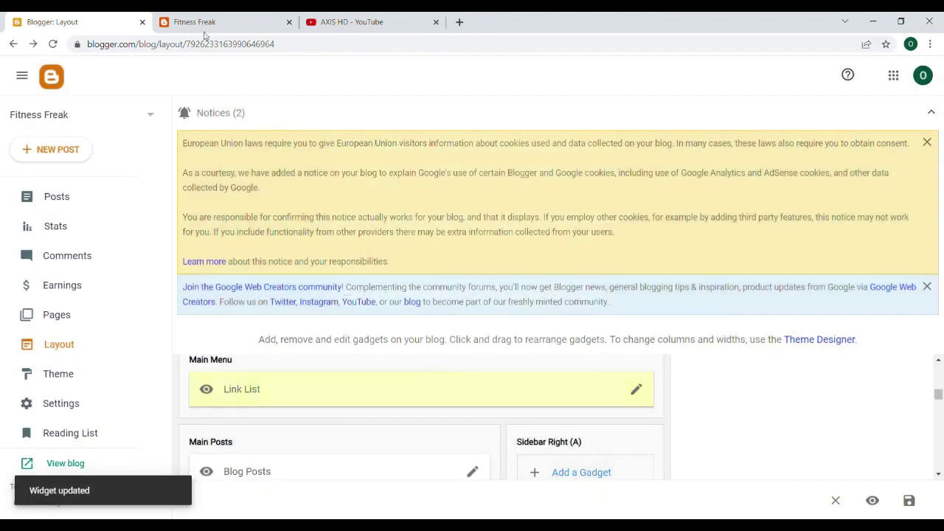
- Reload the live blog and inspect the sub-items under Daily Fitness TIps
left_click(196, 23)
left_click(54, 44)
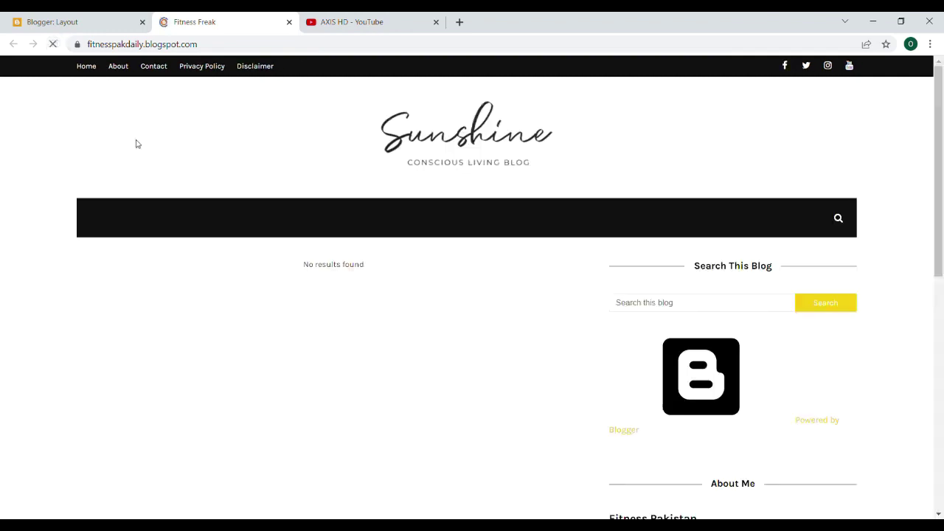
mouse_move(190, 218)
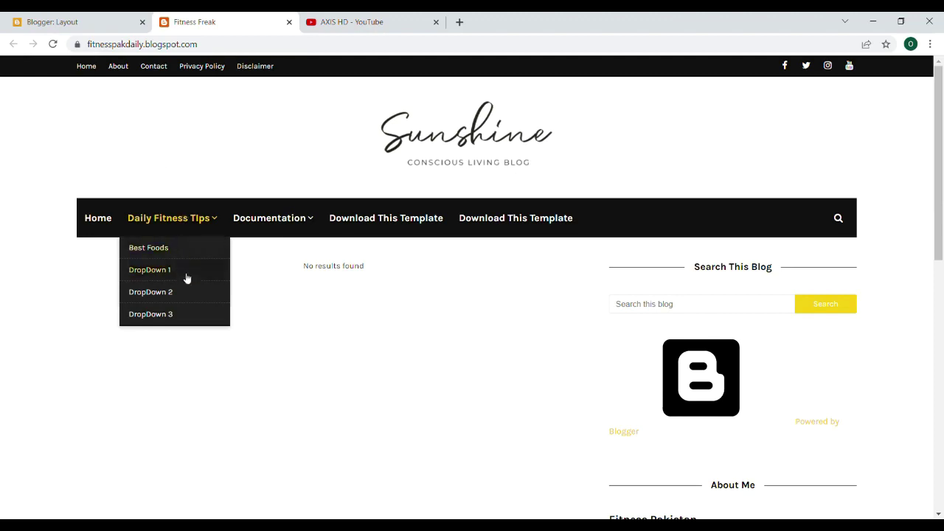
- Return to the Blogger layout and open the Main Menu link list at its Best Foods entry
left_click(94, 25)
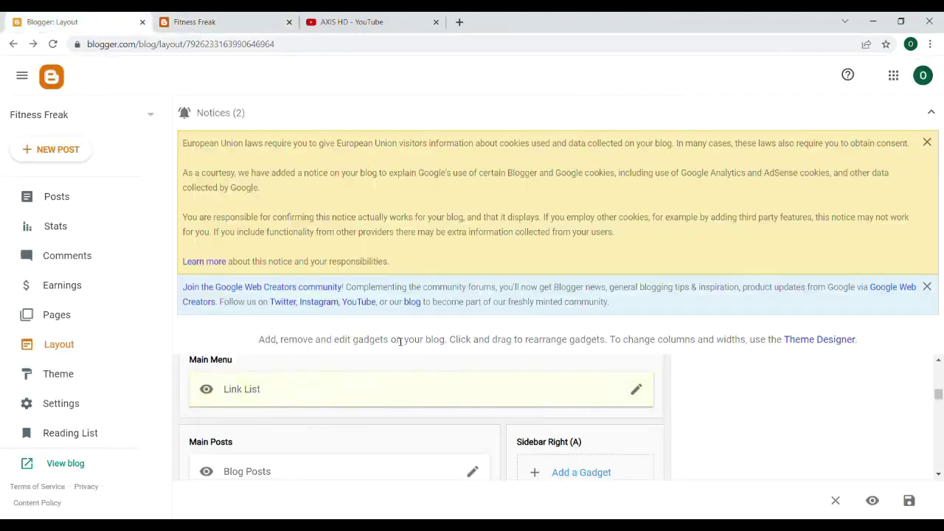
left_click(635, 391)
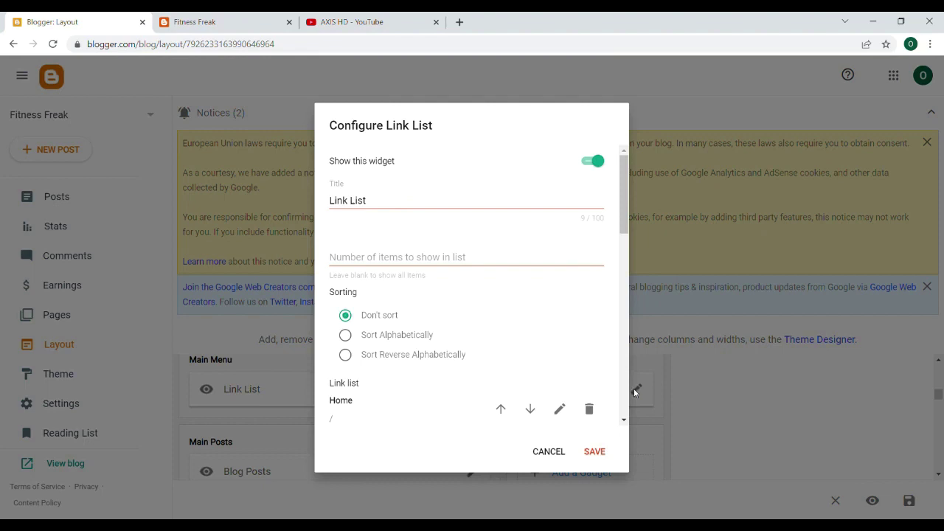
scroll(620, 243, "down", 3)
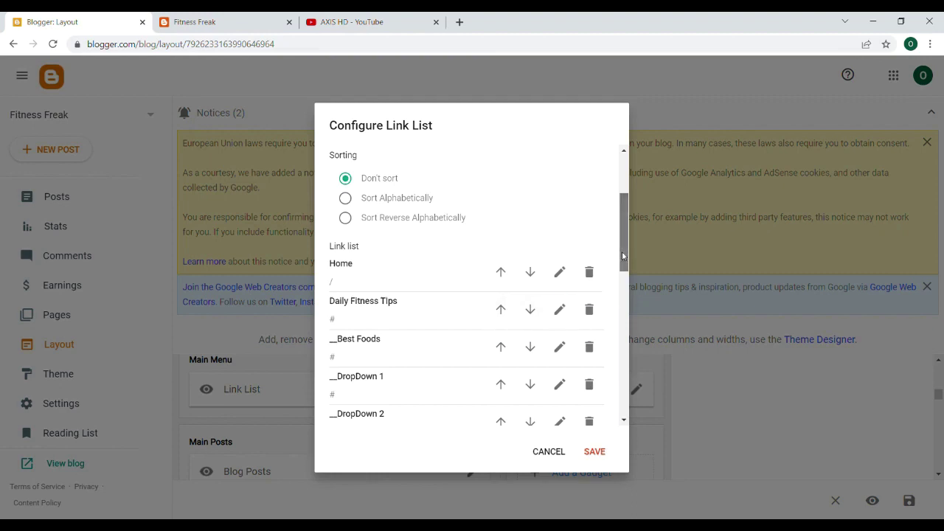
scroll(624, 236, "down", 1)
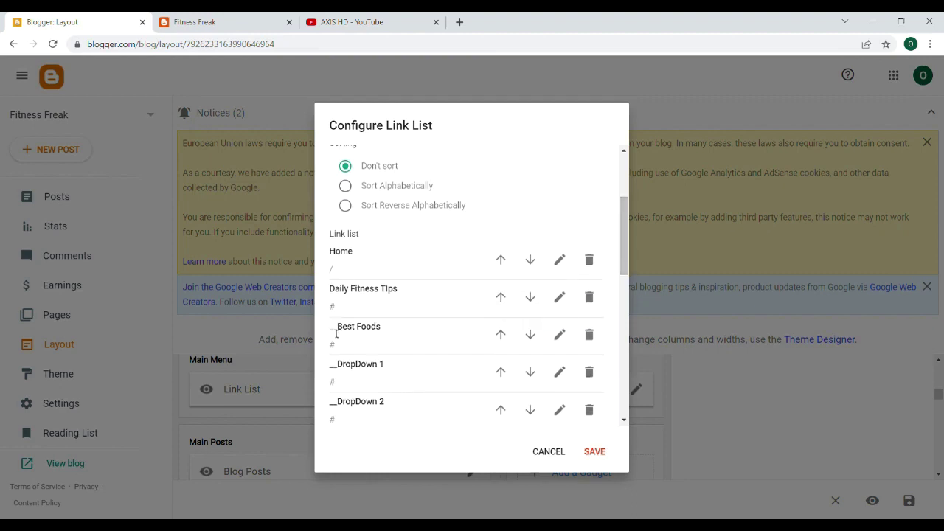
- Re-enter the double-underscore prefix of the "__Best Foods" entry and save the entry
left_click(560, 335)
left_click(344, 352)
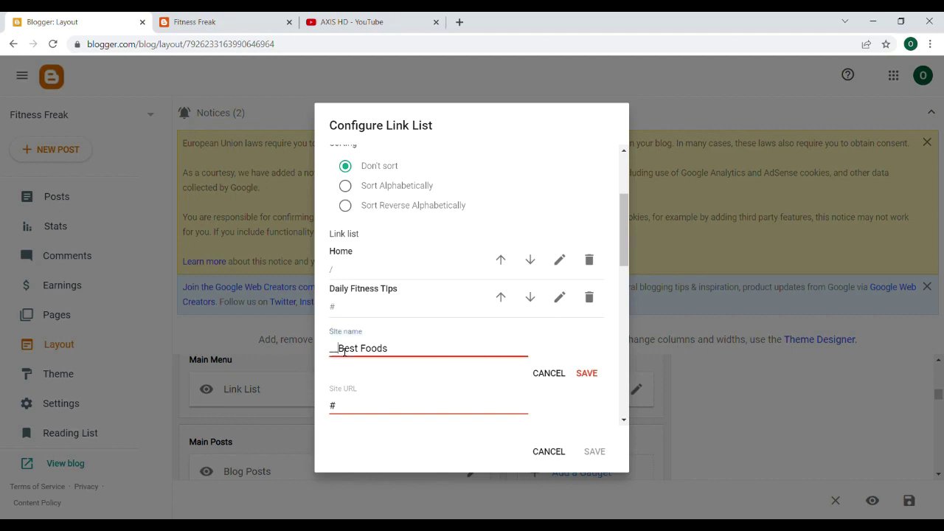
key("BackSpace")
key("BackSpace")
type("__")
left_click(586, 373)
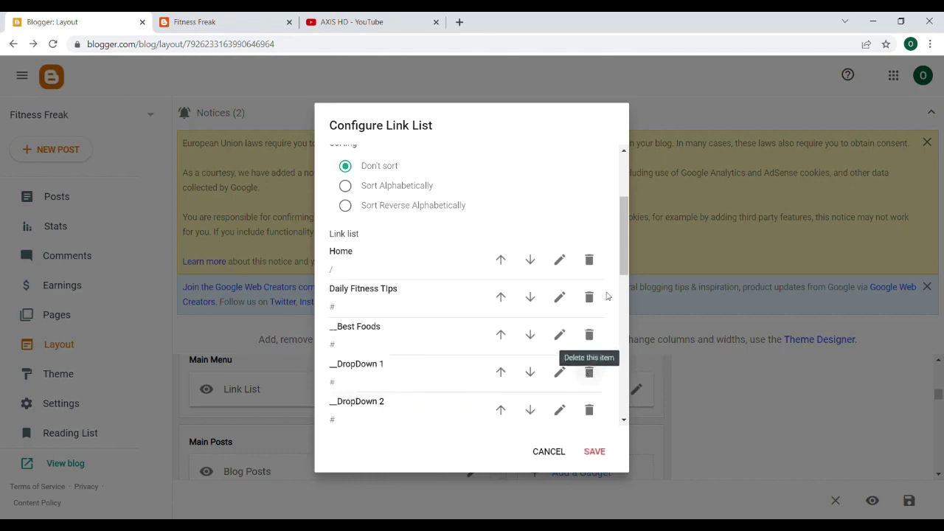
- Rename the "__DropDown 1" entry in the link list as "__Exercise" and save the gadget
scroll(622, 265, "down", 1)
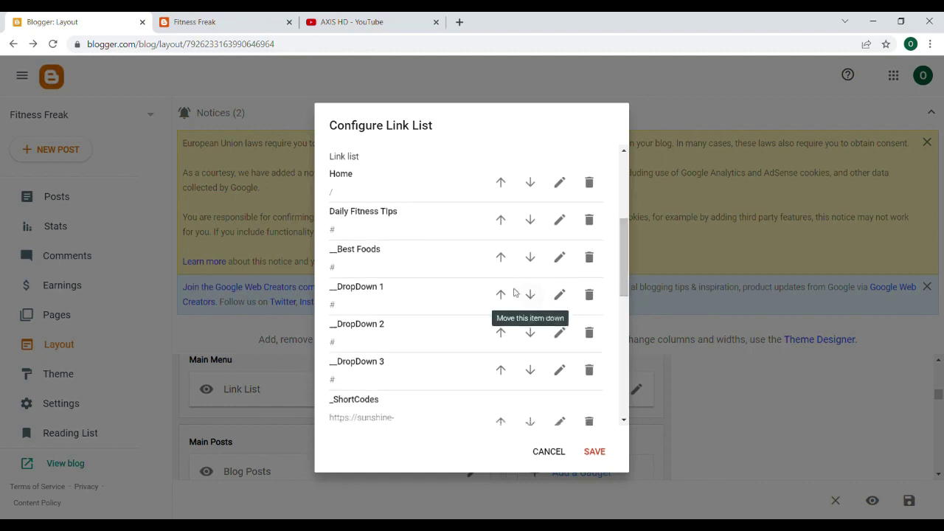
left_click(559, 295)
left_click_drag(413, 316, 343, 318)
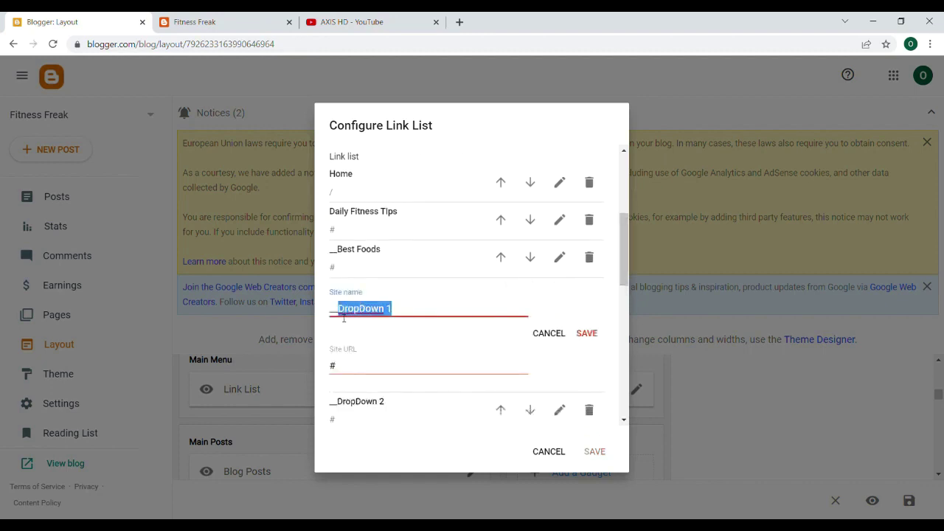
type("Exercise")
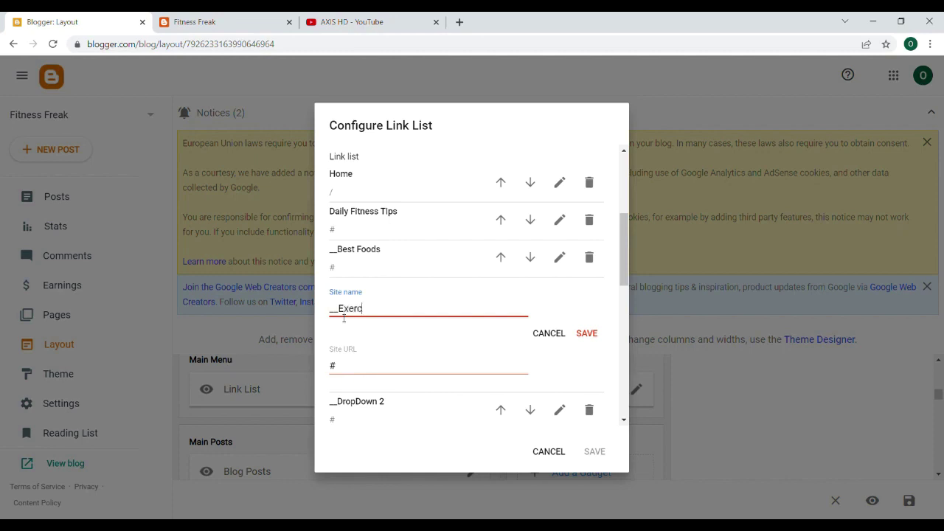
left_click(587, 333)
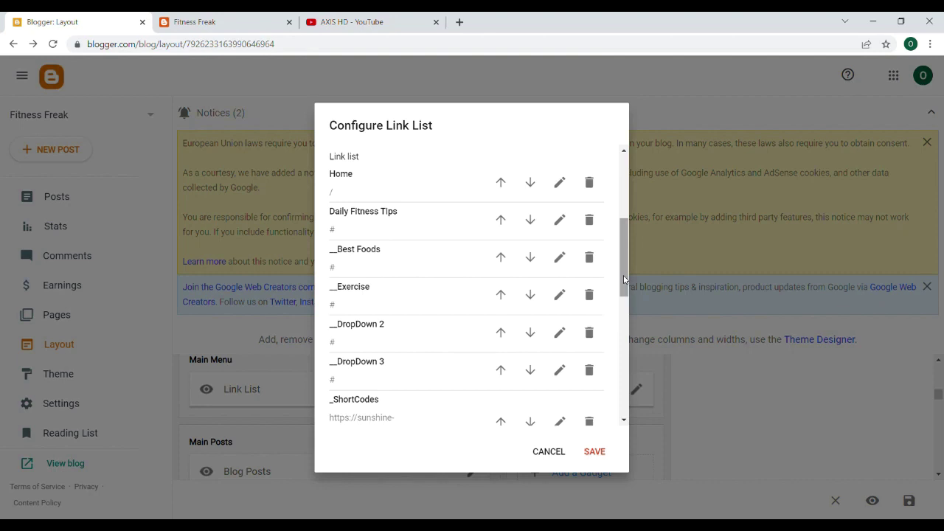
left_click(594, 454)
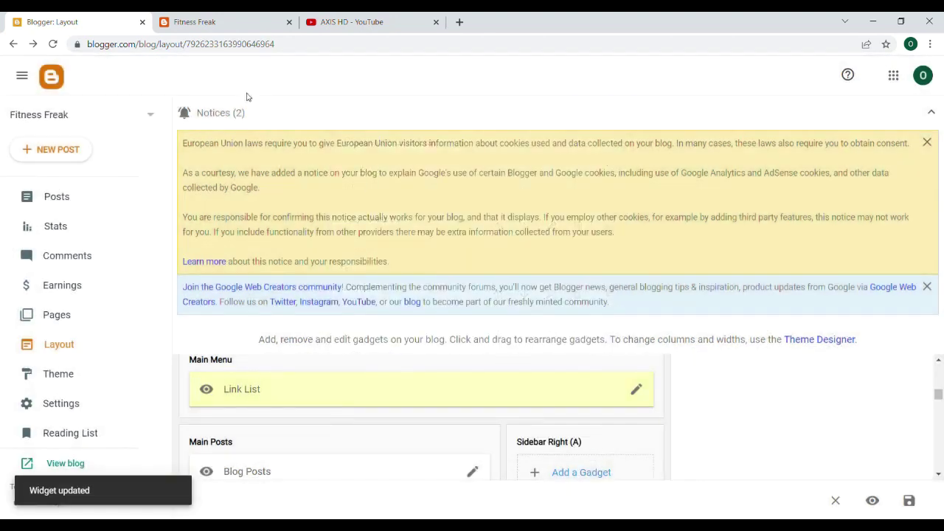
- Reload the live blog and check the renamed sub-item under Daily Fitness TIps
left_click(194, 16)
left_click(54, 43)
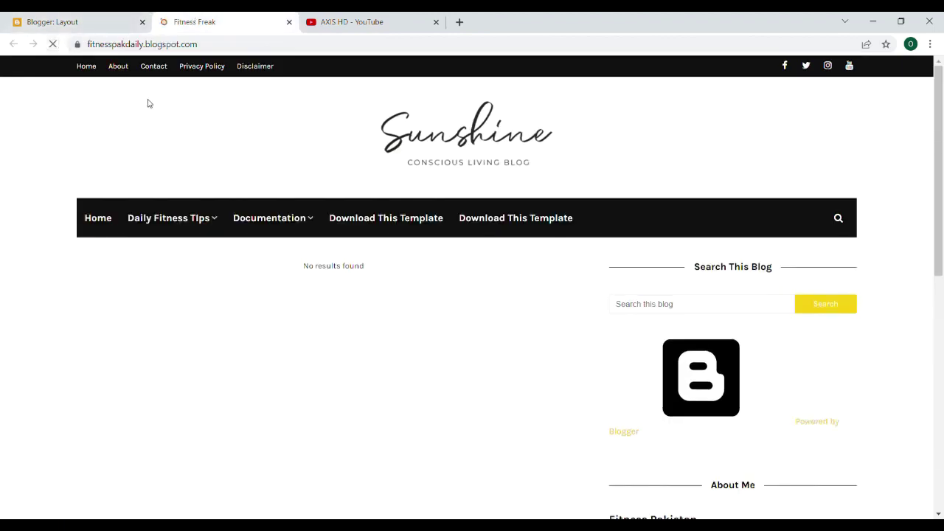
mouse_move(204, 217)
- Rename the Documentation entry in the Main Menu link list as "Tips To Loose Weight" and save the gadget
left_click(88, 18)
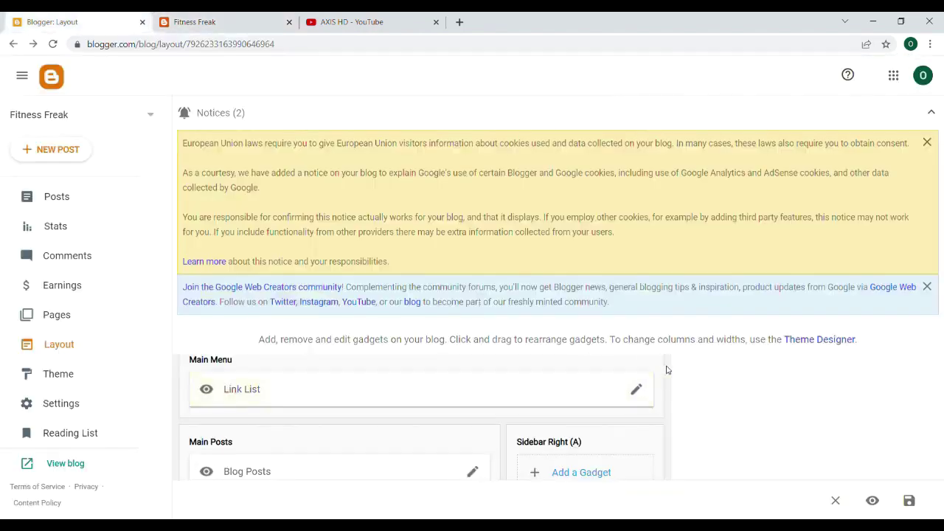
left_click(637, 393)
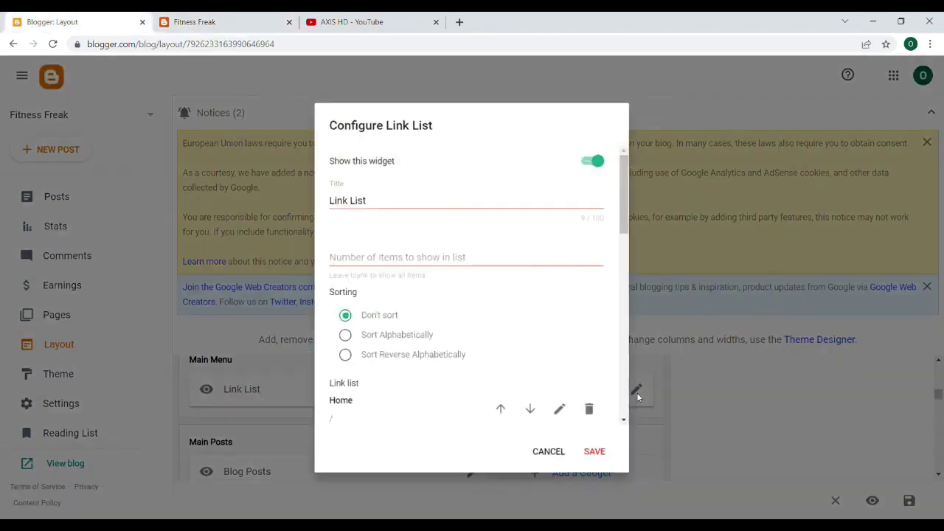
left_click_drag(623, 225, 614, 369)
left_click(562, 304)
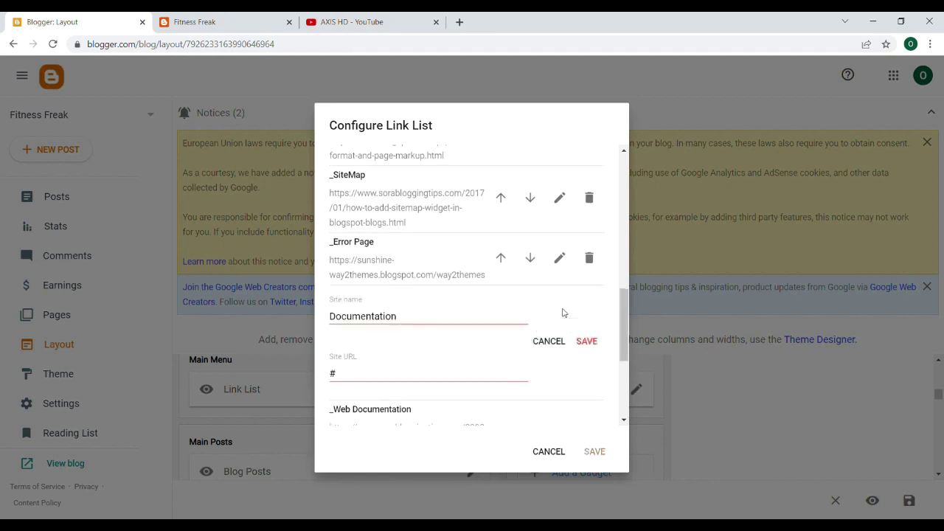
left_click_drag(404, 320, 326, 322)
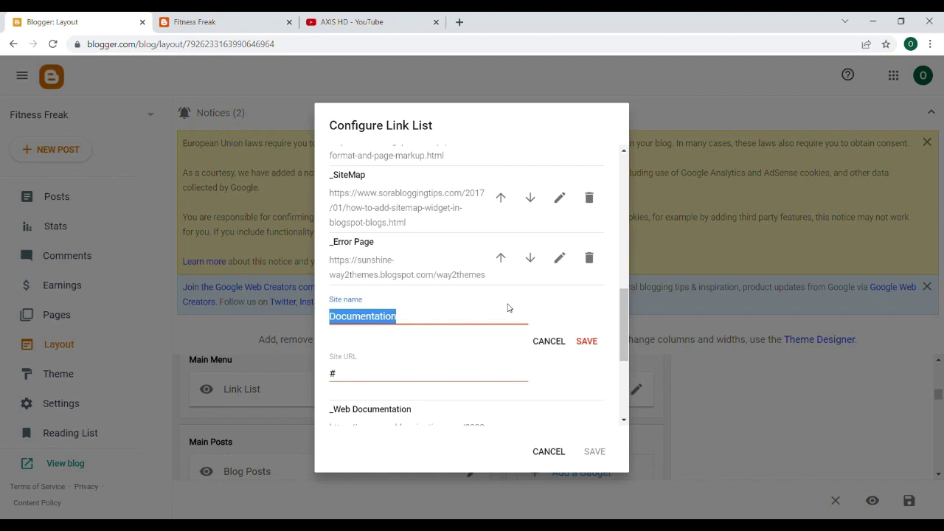
key("BackSpace")
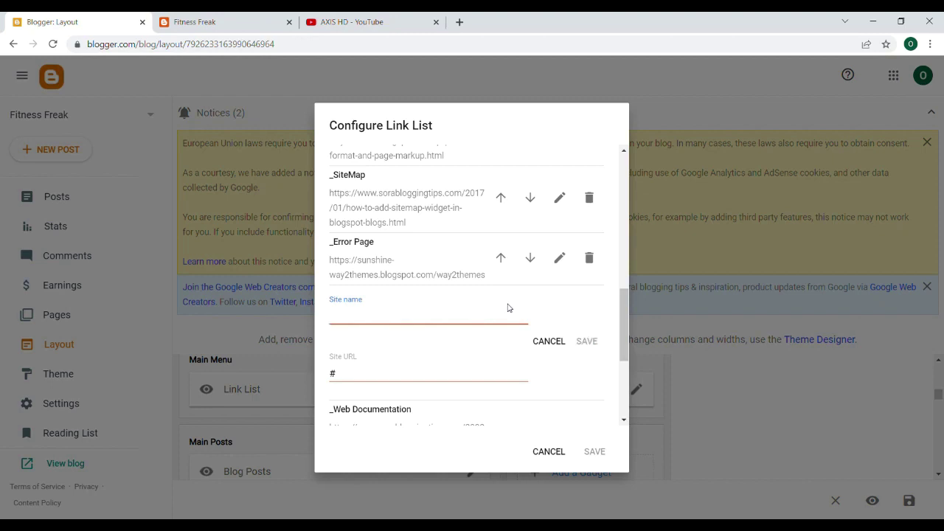
type("Tips To Loose Wi")
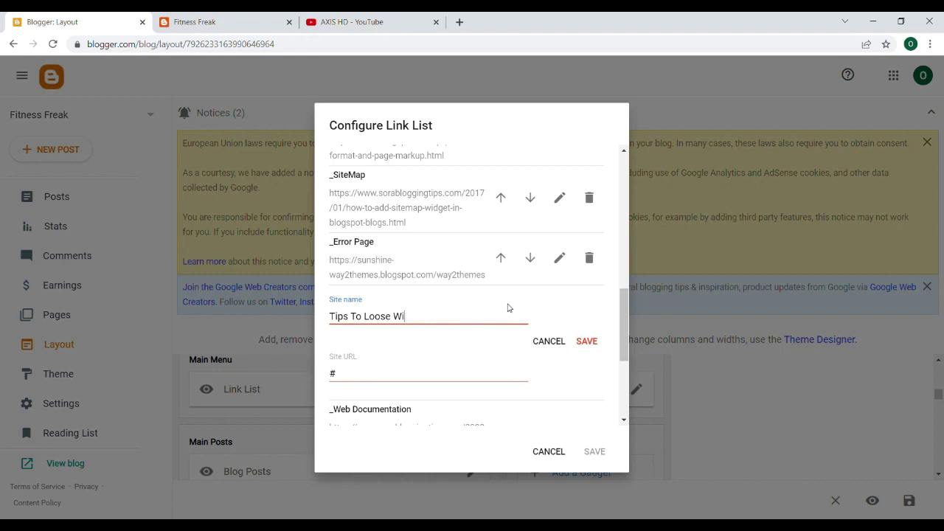
type("ight")
left_click(590, 342)
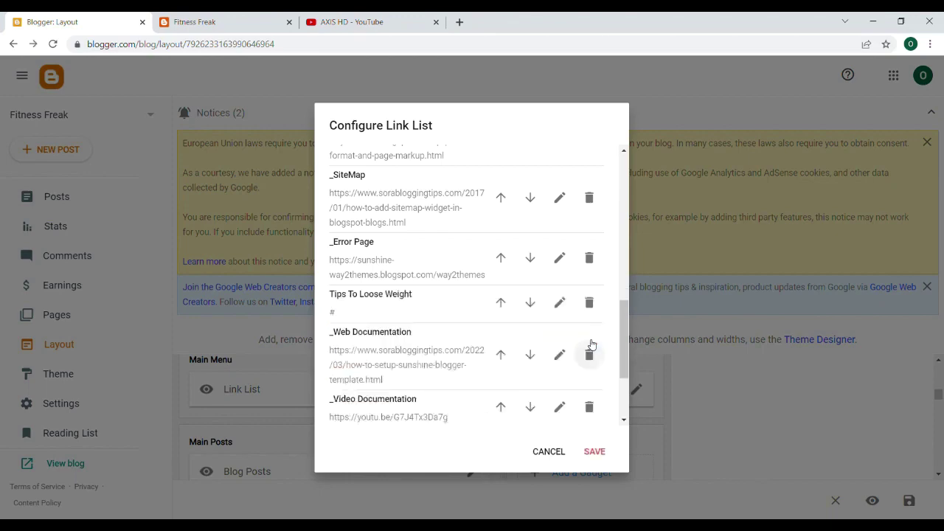
left_click(601, 451)
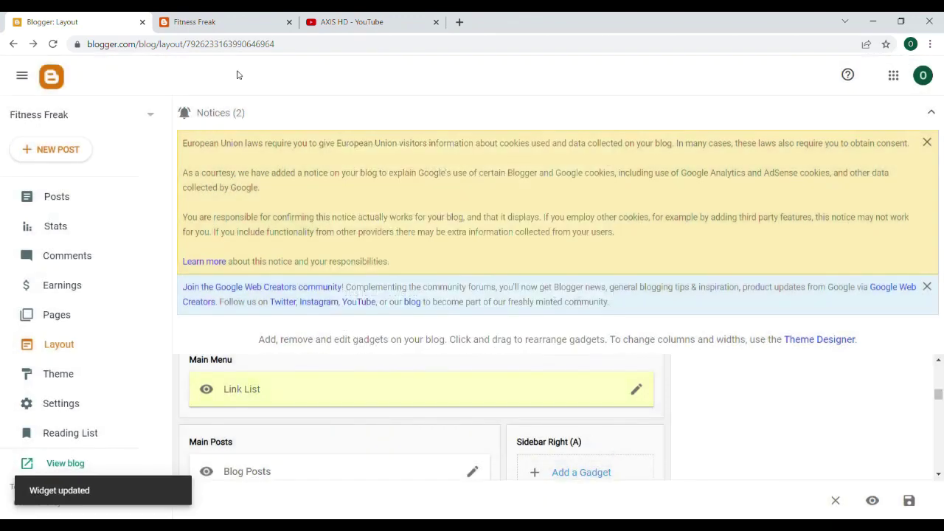
- Reload the live blog and inspect the sub-items under Tips To Loose Weight
left_click(214, 23)
left_click(53, 44)
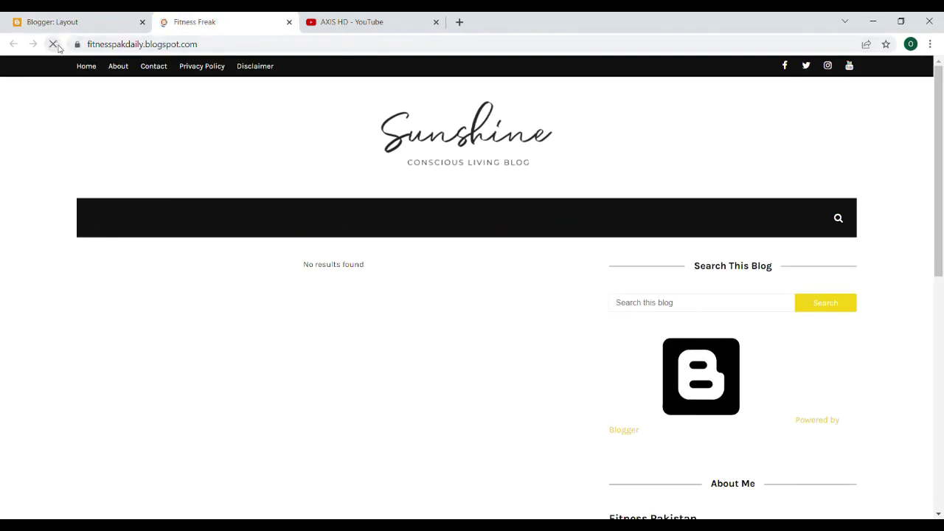
mouse_move(287, 231)
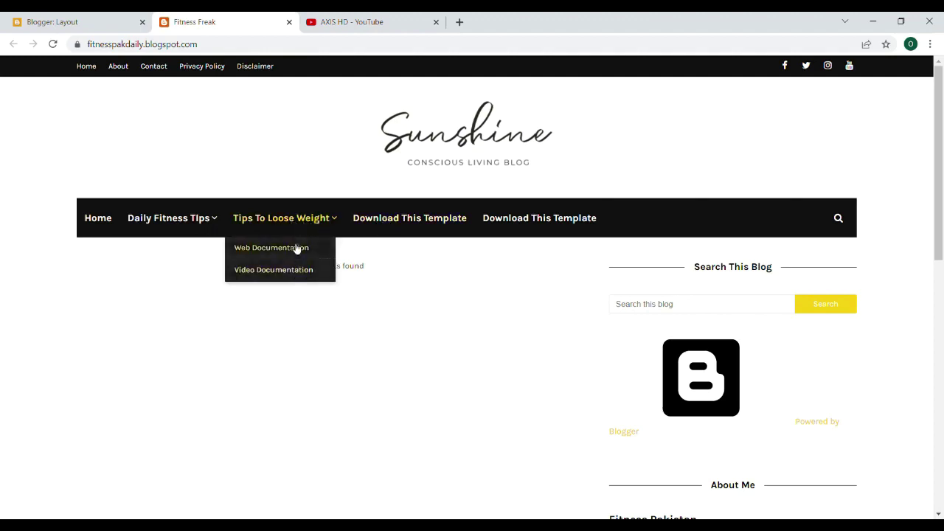
- Delete the _Web Documentation, _Video Documentation and both Download This Template entries from the Main Menu link list and save the gadget
left_click(103, 21)
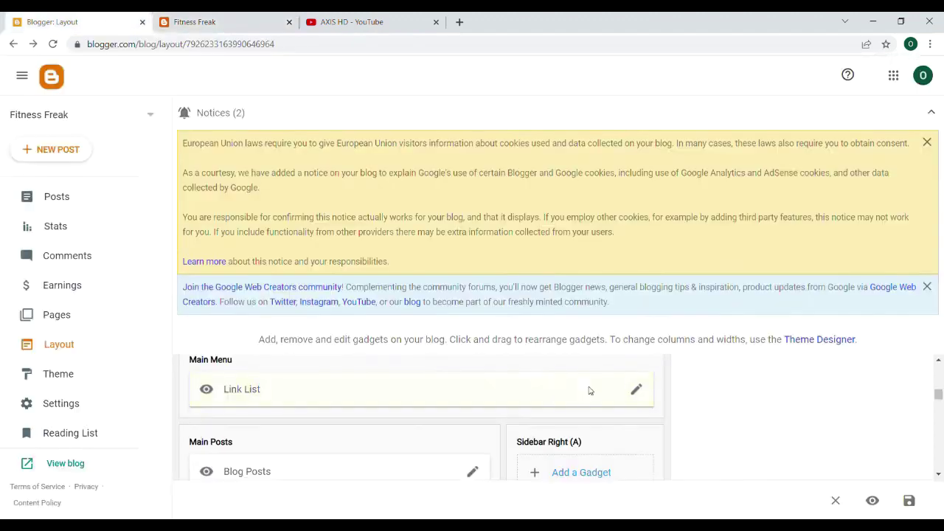
left_click(636, 390)
left_click_drag(621, 207, 607, 363)
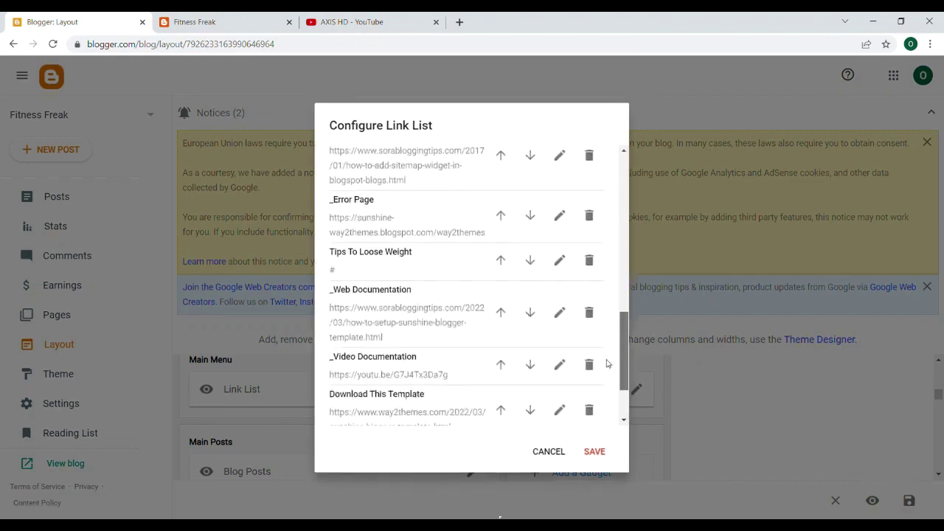
left_click(590, 314)
left_click(593, 314)
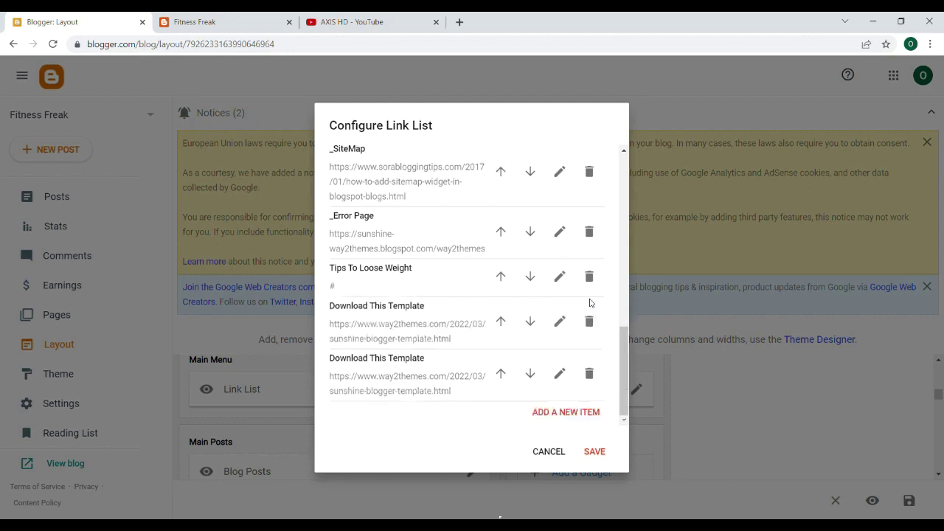
left_click(600, 378)
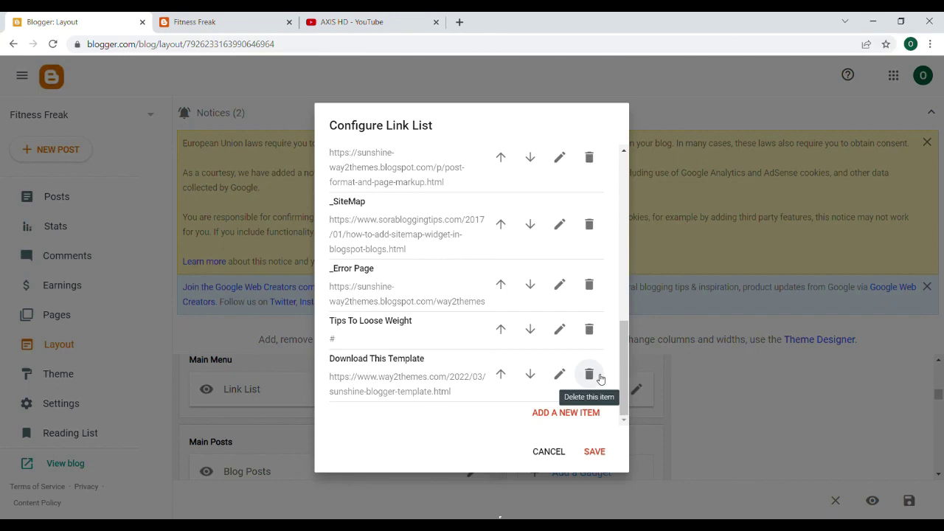
left_click(599, 378)
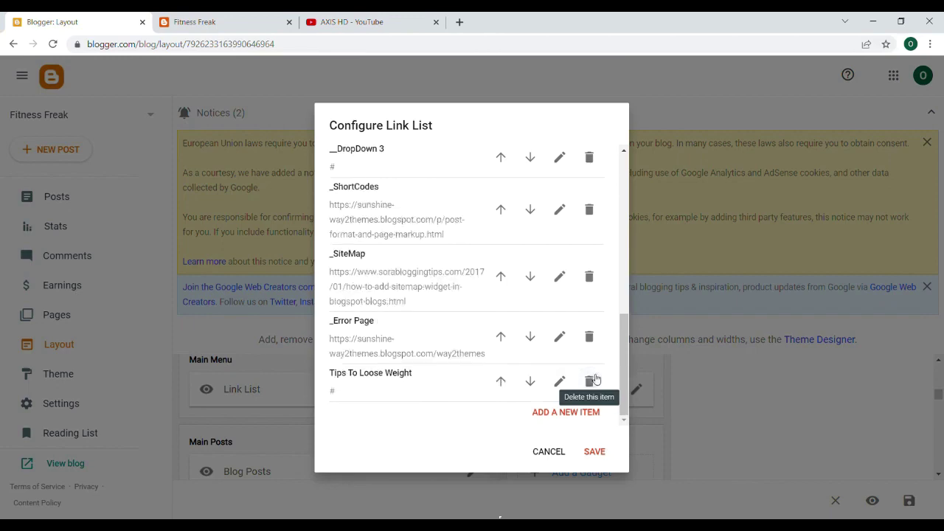
left_click(593, 451)
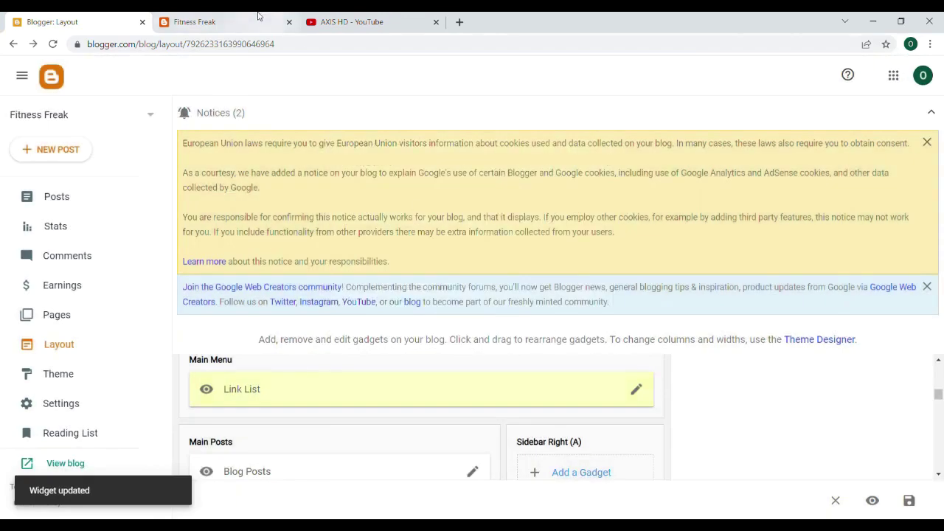
- Reload the live blog and examine its shortened main menu, trying the Tips To Loose Weight link
left_click(199, 22)
left_click(55, 44)
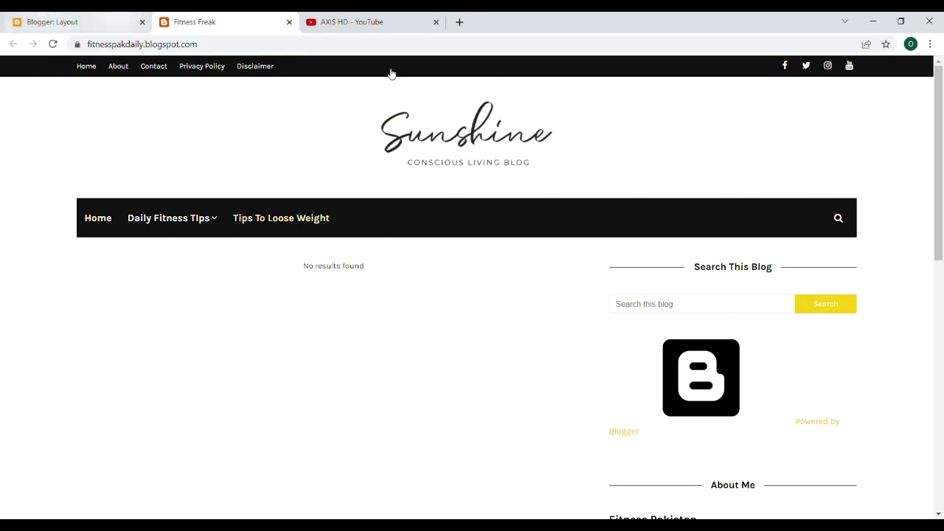
left_click_drag(942, 175, 943, 174)
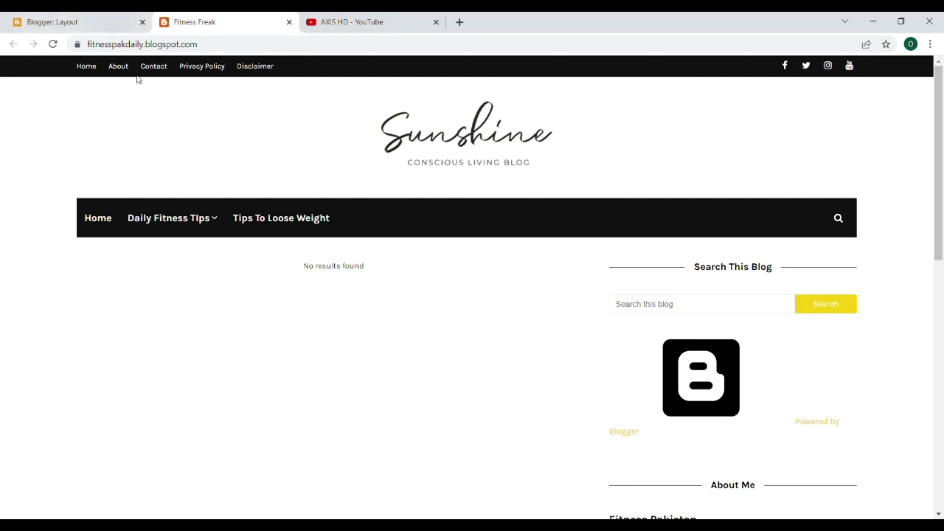
left_click(96, 23)
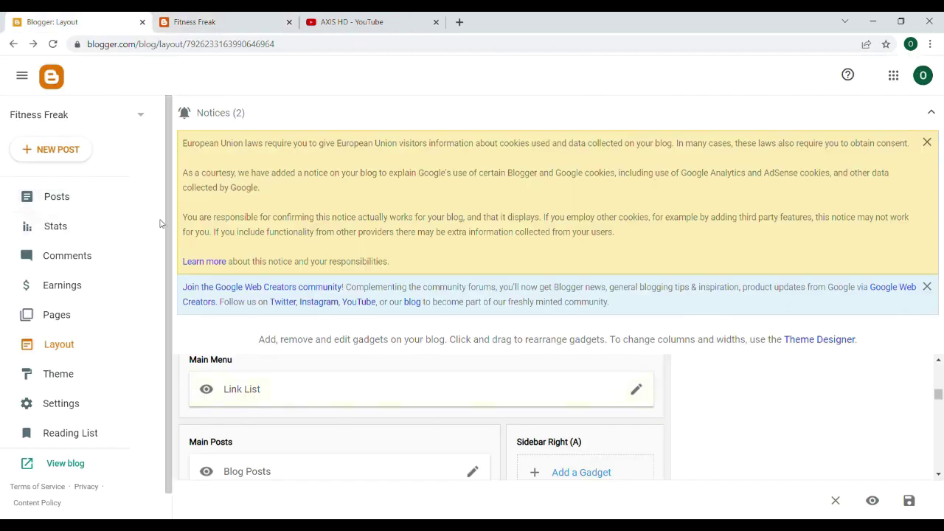
left_click(196, 17)
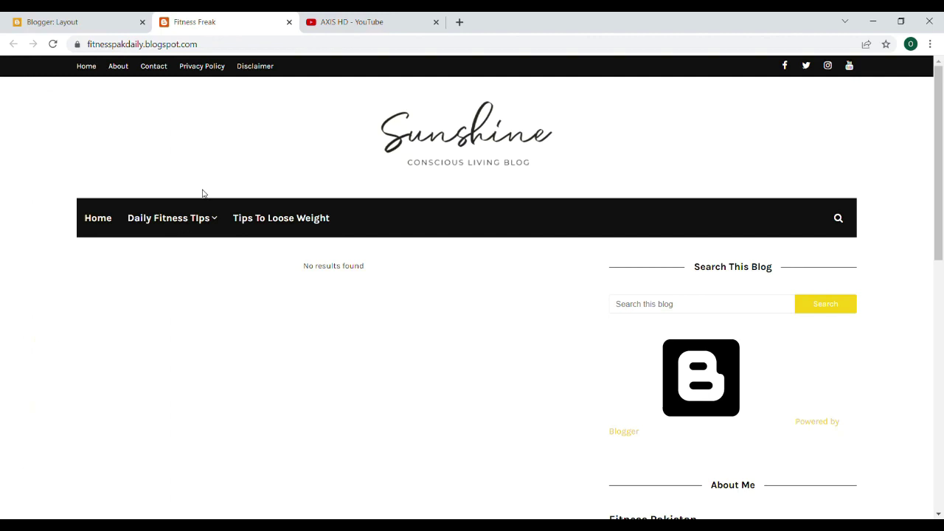
mouse_move(200, 219)
left_click(288, 222)
left_click_drag(935, 181, 935, 157)
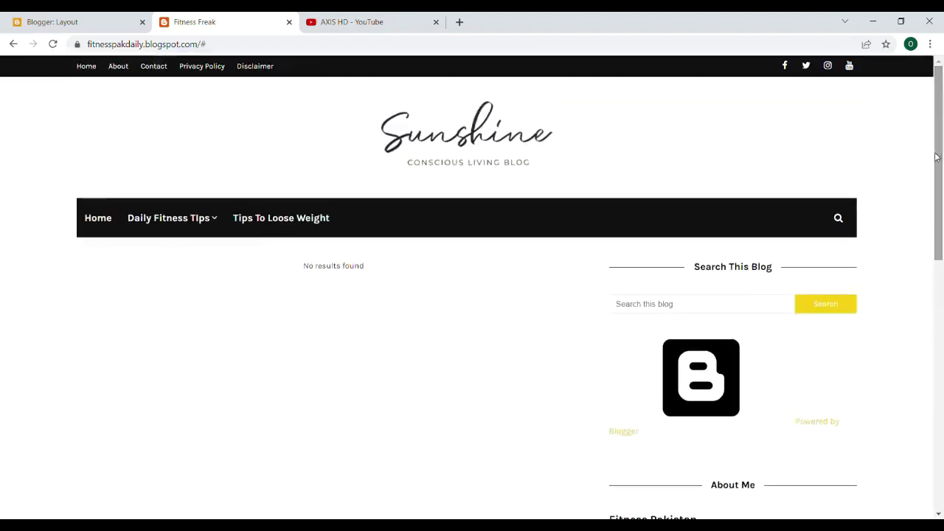